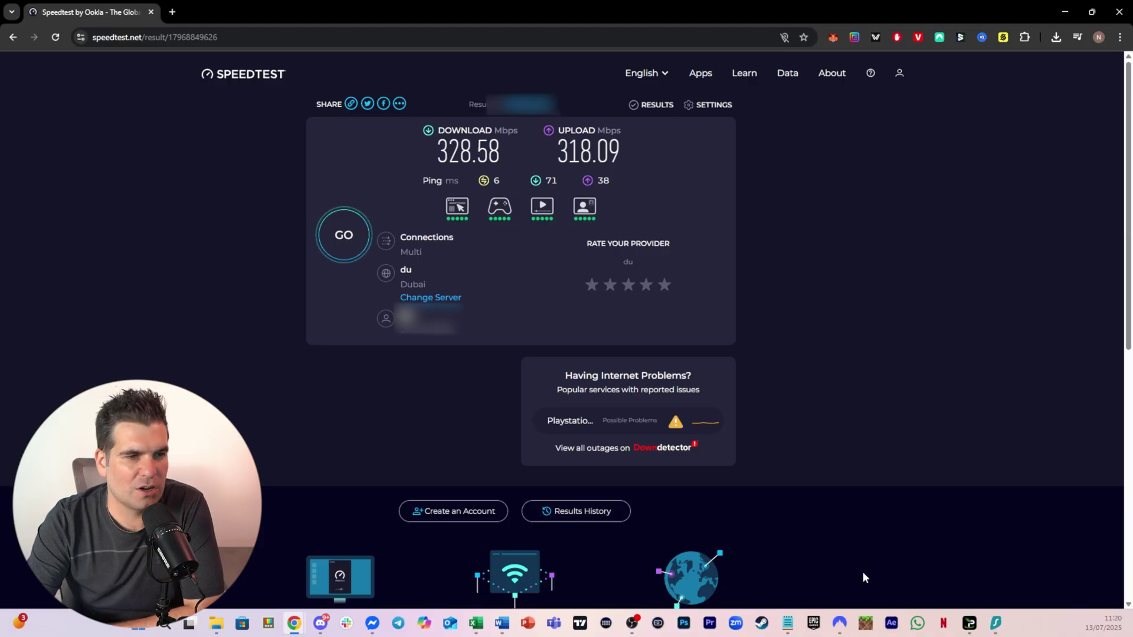
# Connect IPVanish to Dubai, United Arab Emirates, and bring the Speedtest page back to front
pyautogui.click(977, 627)
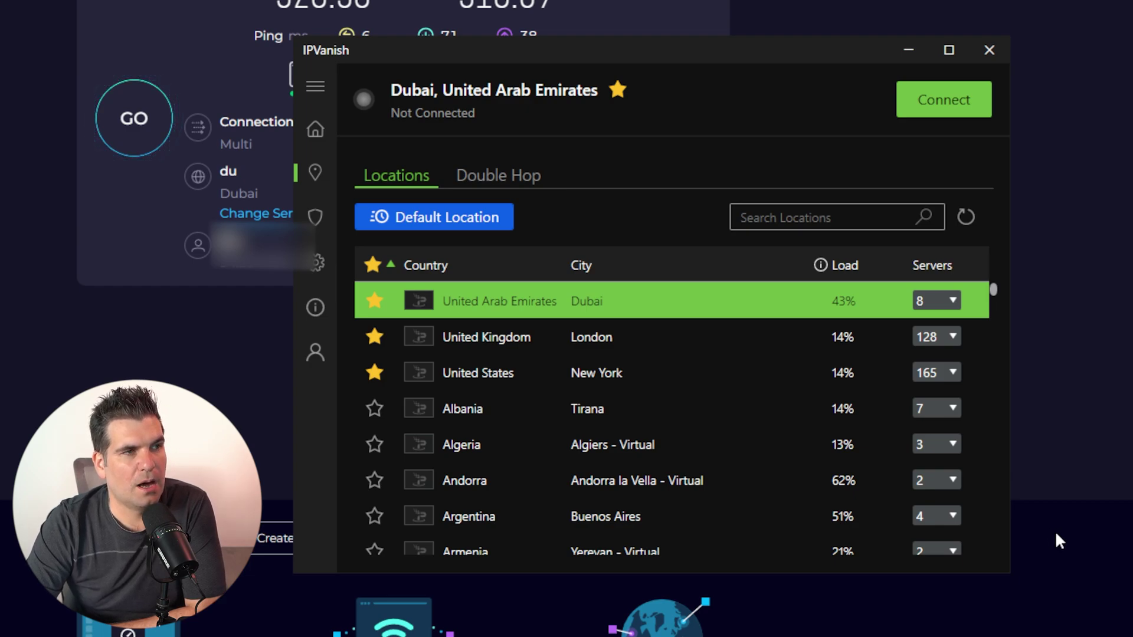
pyautogui.click(927, 109)
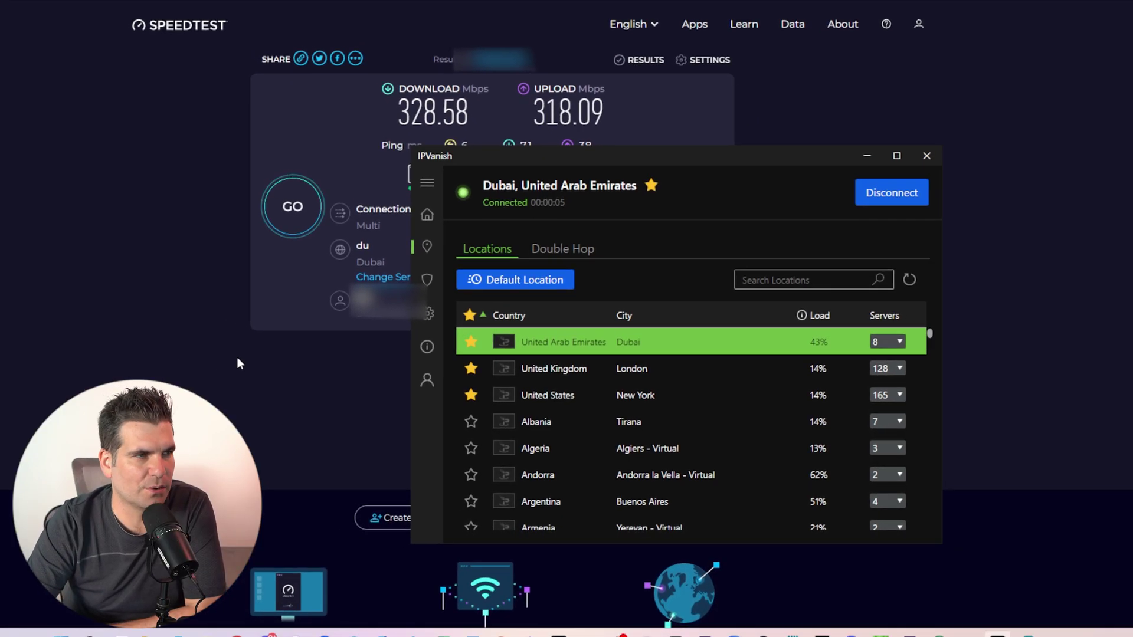
pyautogui.click(167, 270)
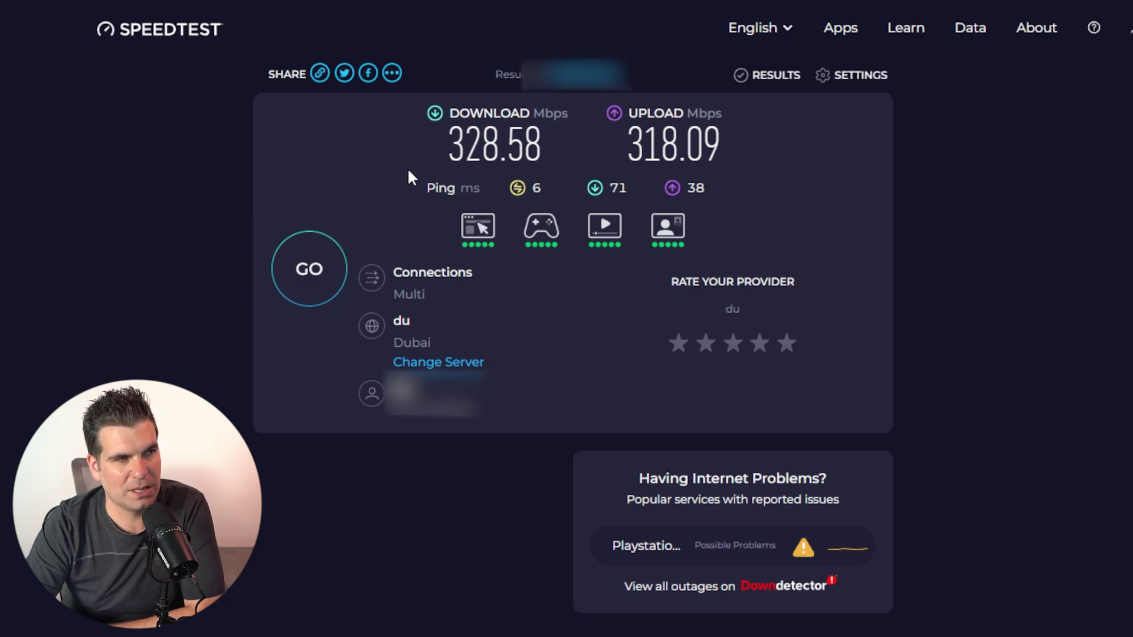
# Run a Speedtest over IPVanish Dubai (127.61 Mbps down, 126.33 Mbps up, 9 ms), then return to IPVanish
pyautogui.click(309, 277)
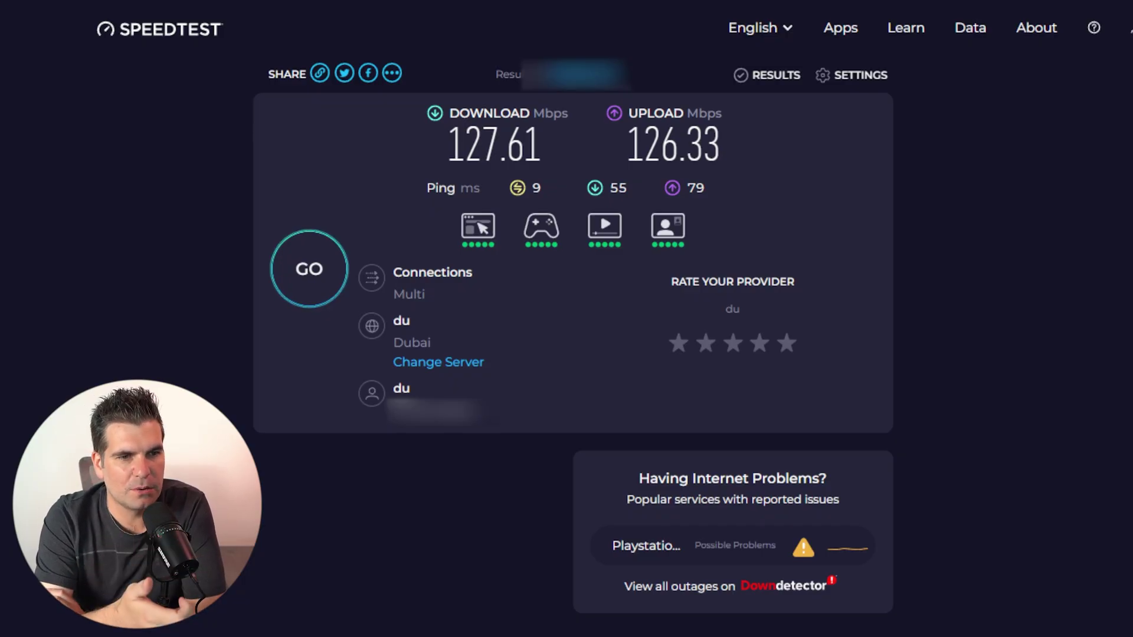
pyautogui.hotkey('alt', 'Tab')
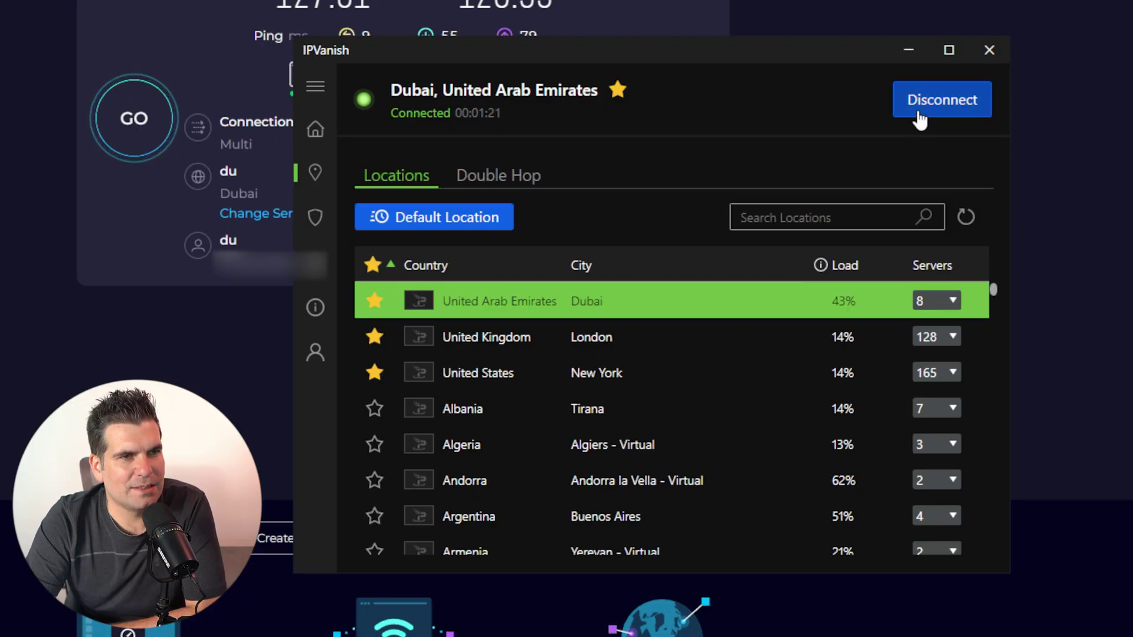
# Disconnect from Dubai and review IPVanish's settings sections, ending on Protocol
pyautogui.click(920, 112)
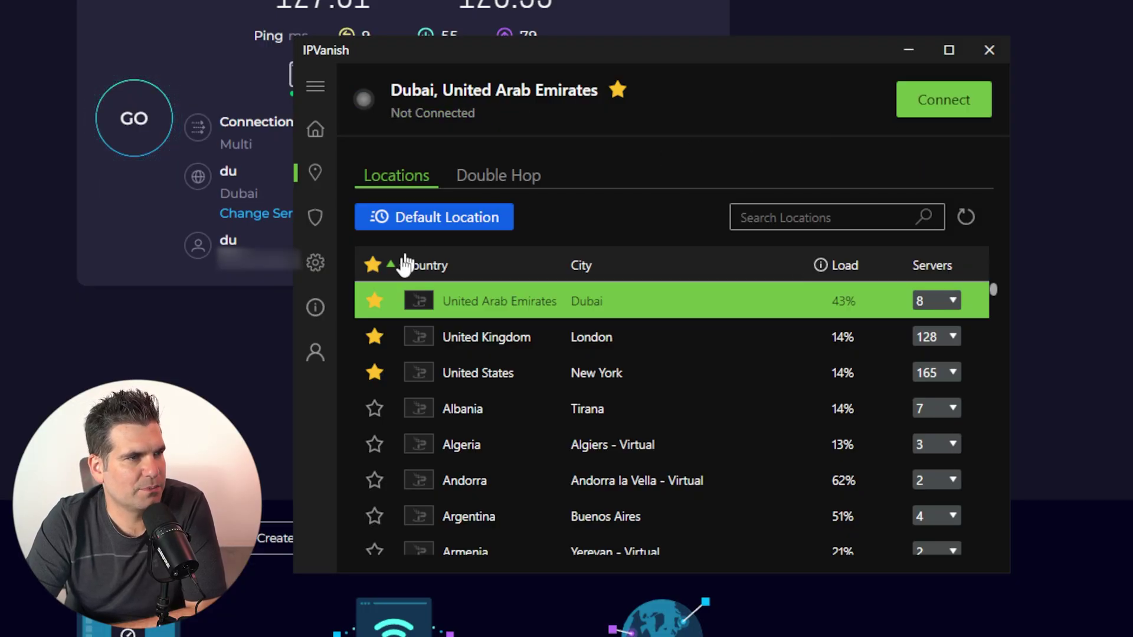
pyautogui.click(316, 263)
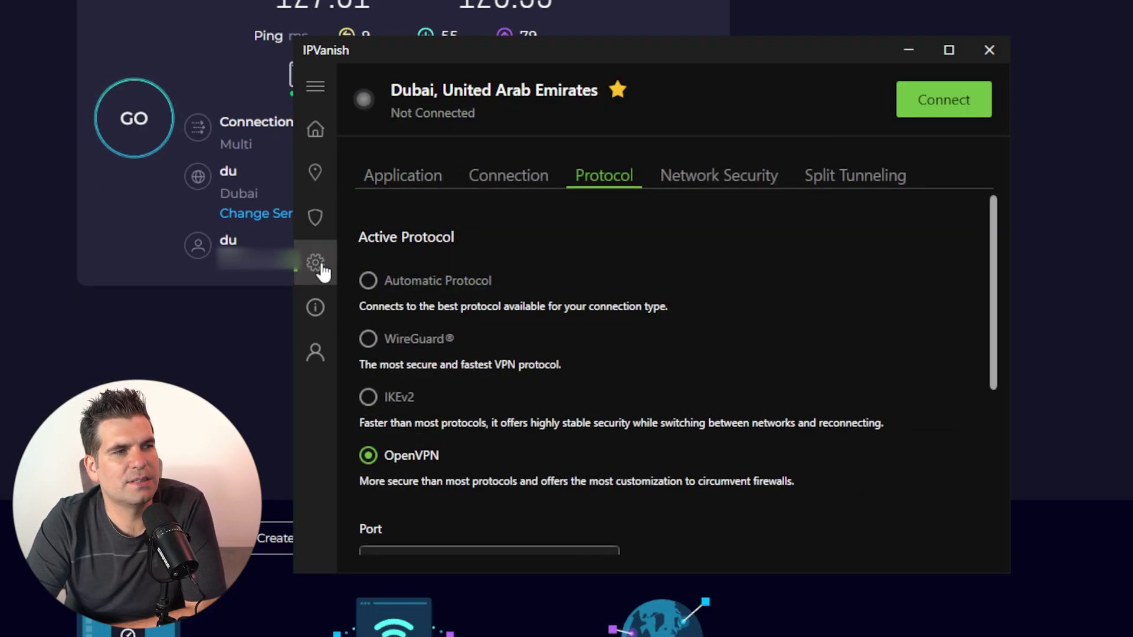
pyautogui.click(407, 181)
pyautogui.click(508, 180)
pyautogui.click(605, 178)
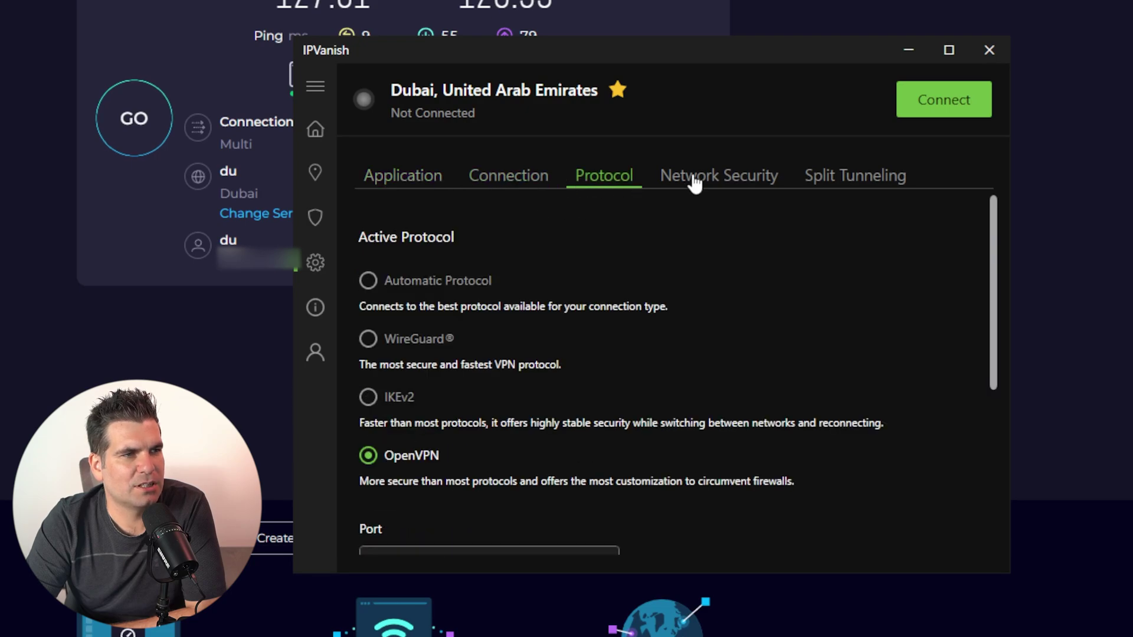
pyautogui.click(694, 181)
pyautogui.click(844, 188)
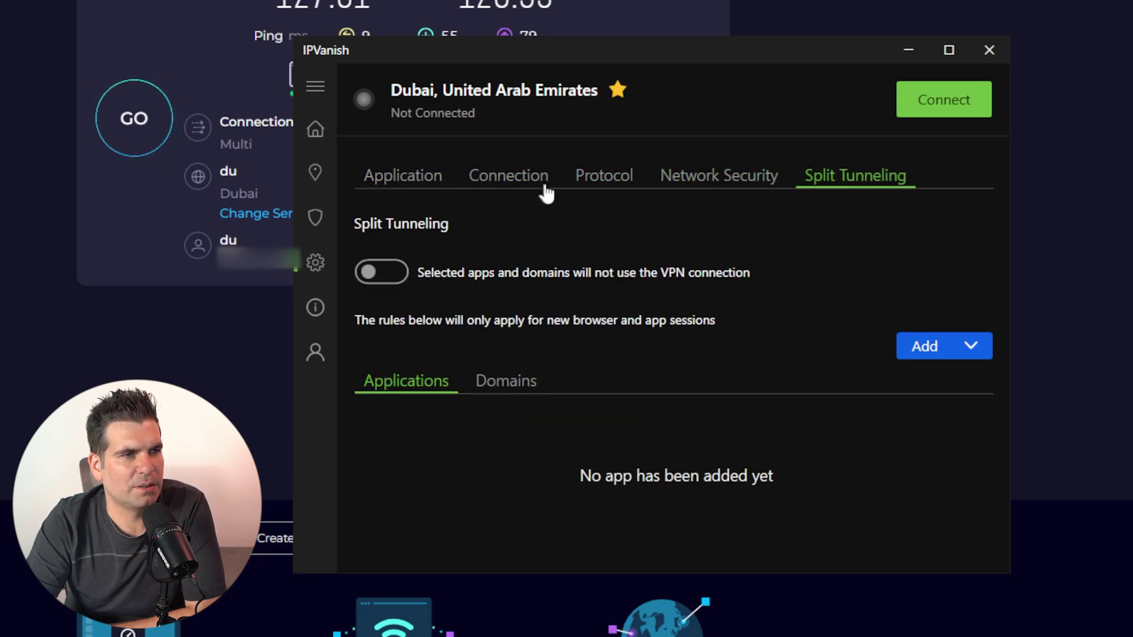
pyautogui.click(606, 179)
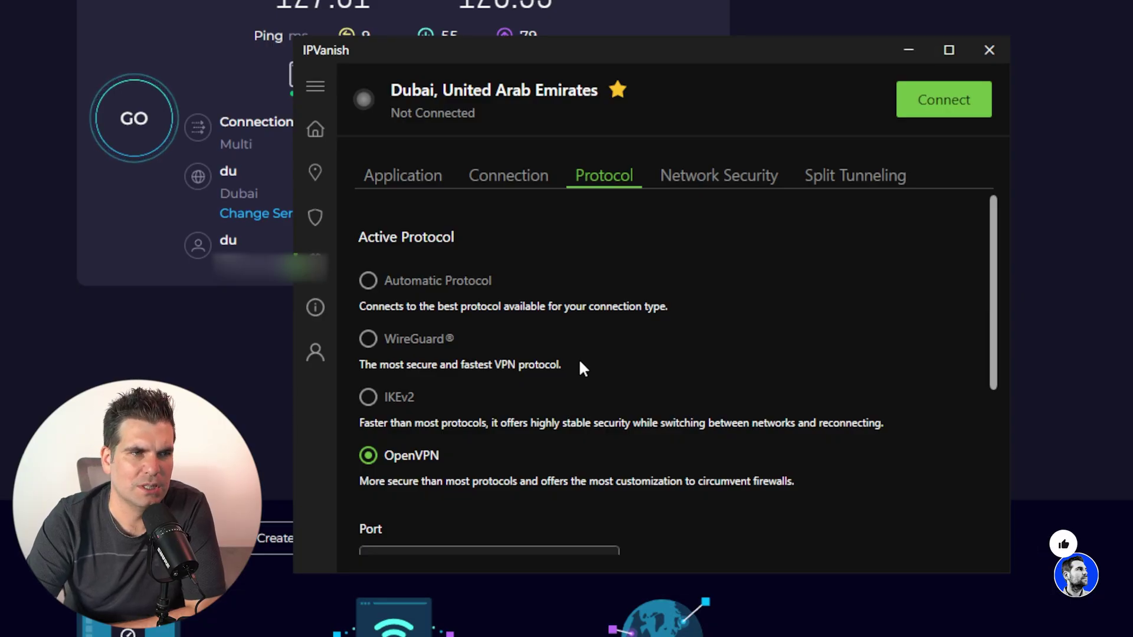
# Select WireGuard, reconnect to Dubai, and bring the Speedtest page forward
pyautogui.click(365, 347)
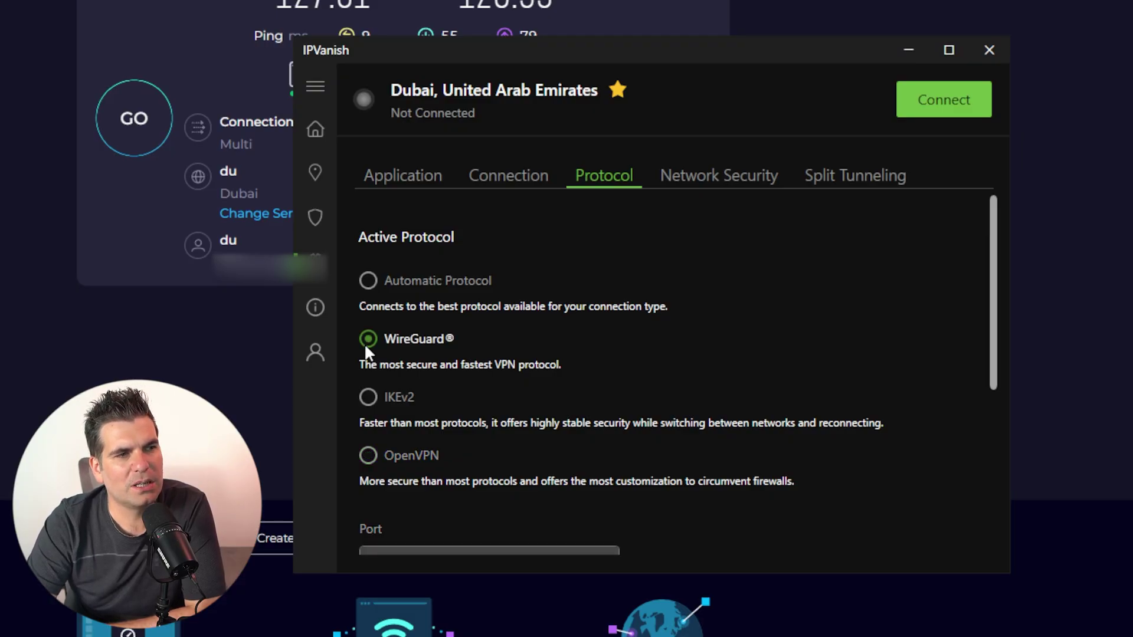
pyautogui.click(962, 114)
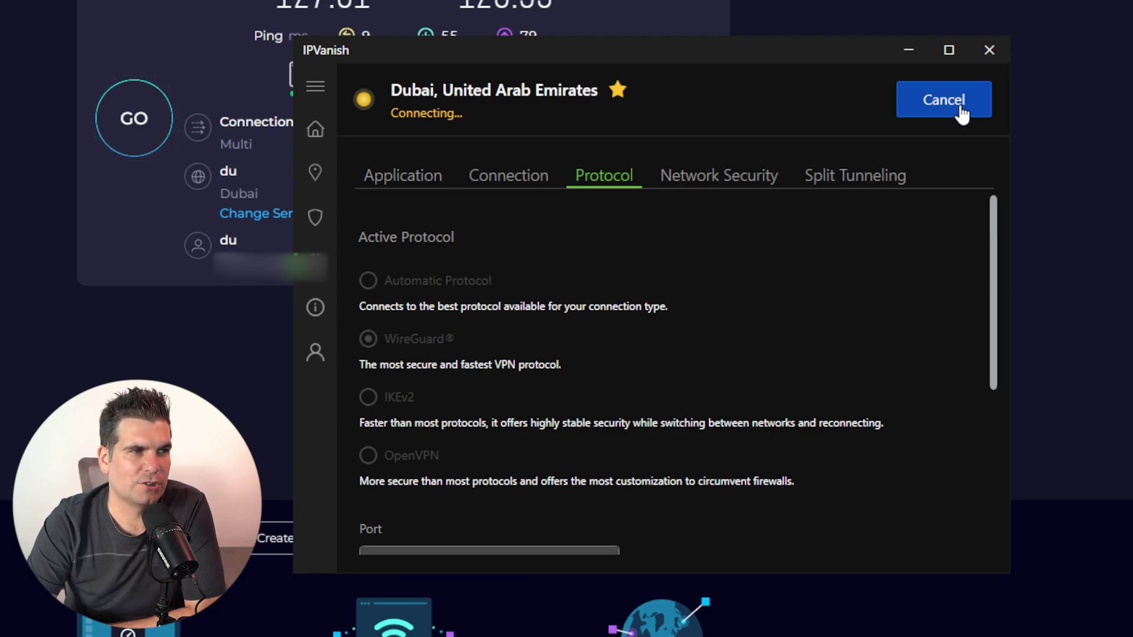
pyautogui.click(53, 272)
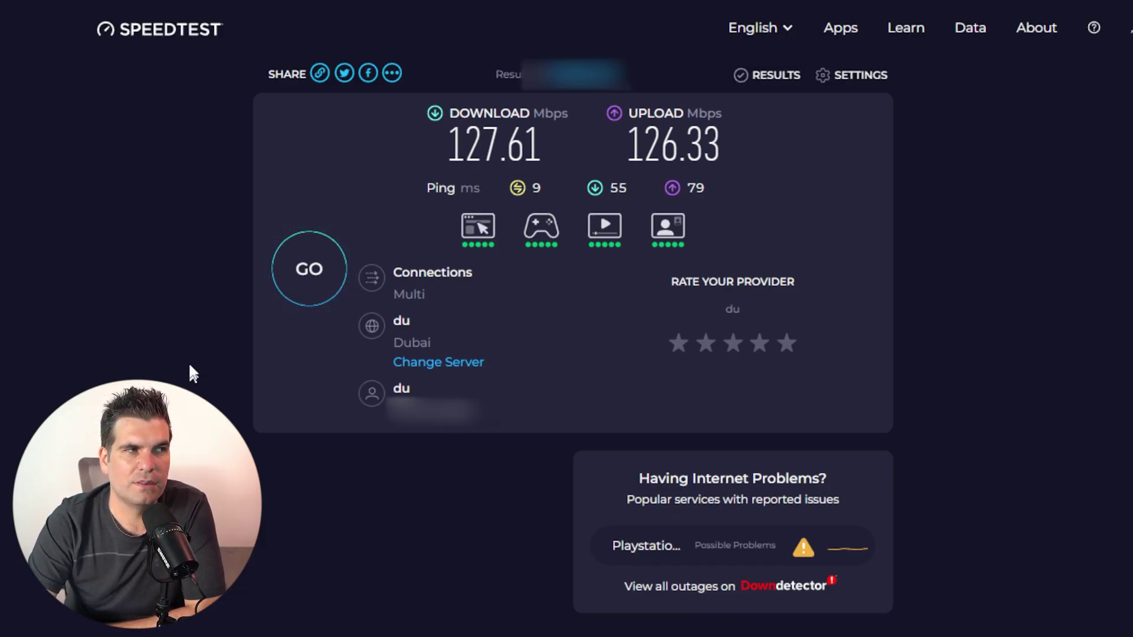
# Speed-test IPVanish over WireGuard (230.12 Mbps down, 120.65 Mbps up), then disconnect IPVanish
pyautogui.click(298, 274)
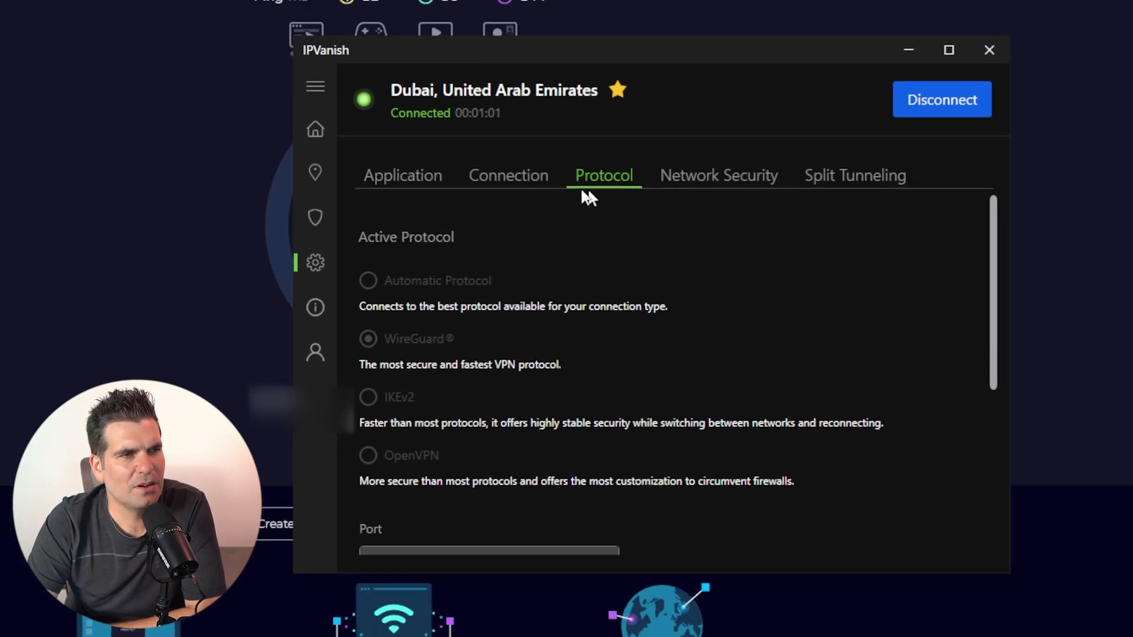
pyautogui.click(935, 111)
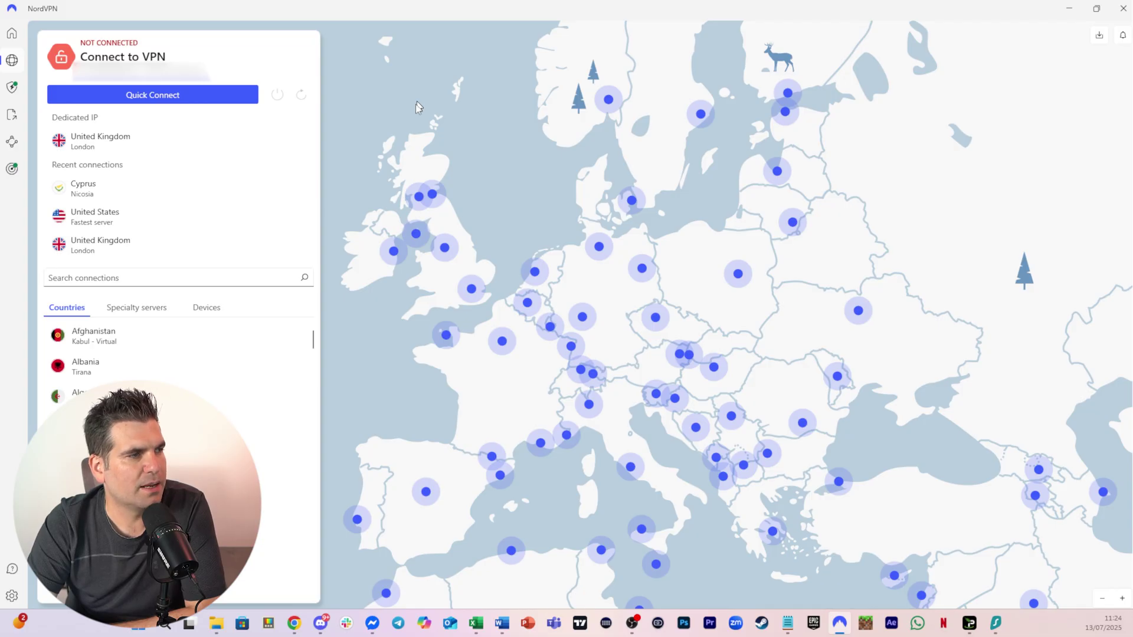
# Confirm NordVPN's connection settings show the VPN protocol as Auto (Recommended)
pyautogui.click(13, 597)
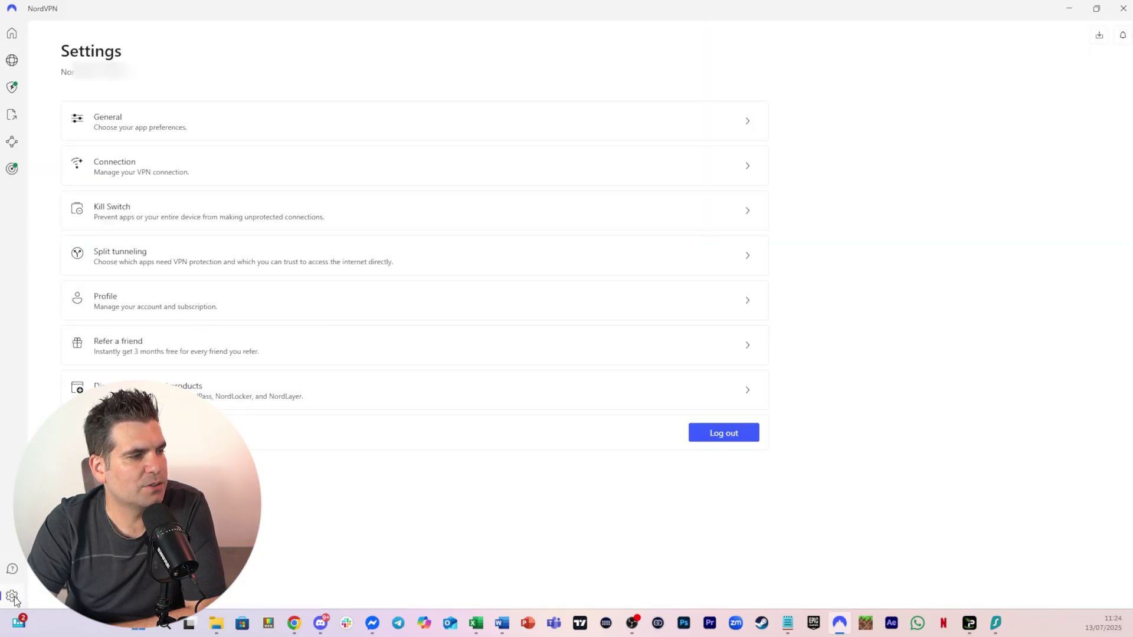
pyautogui.click(100, 158)
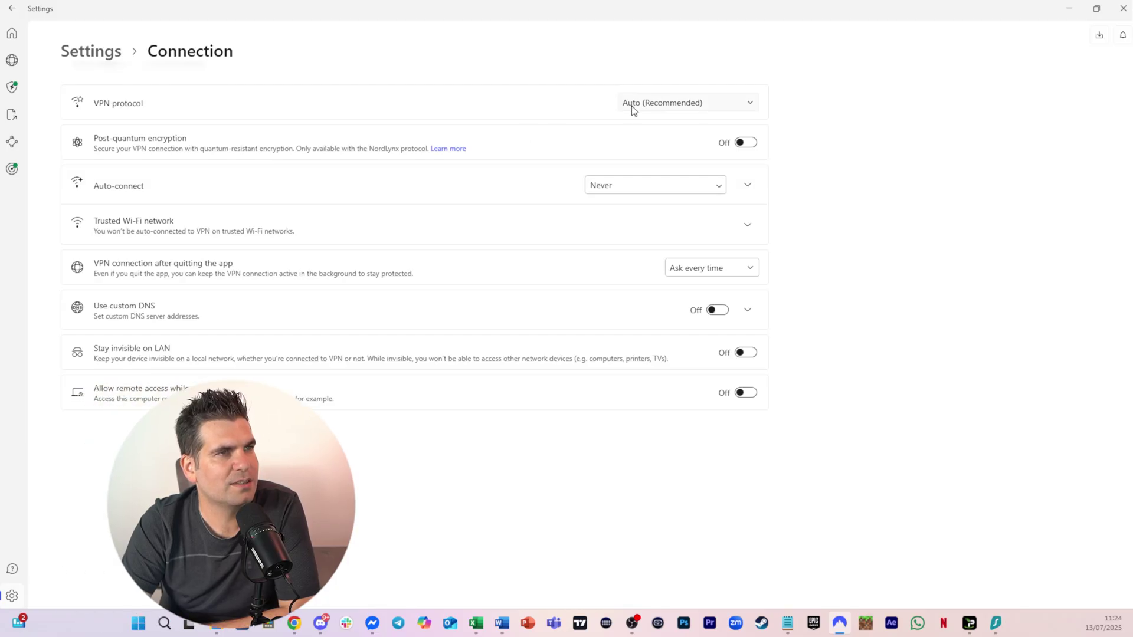
pyautogui.click(12, 61)
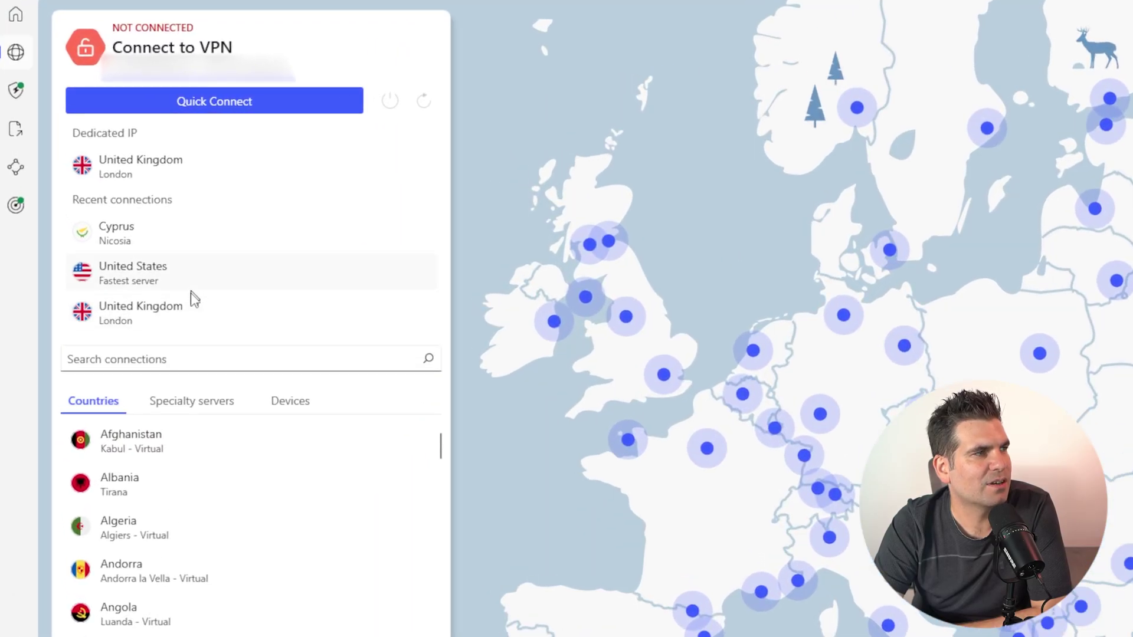
# Search NordVPN for 'dubai' and connect to the Dubai server
pyautogui.click(206, 357)
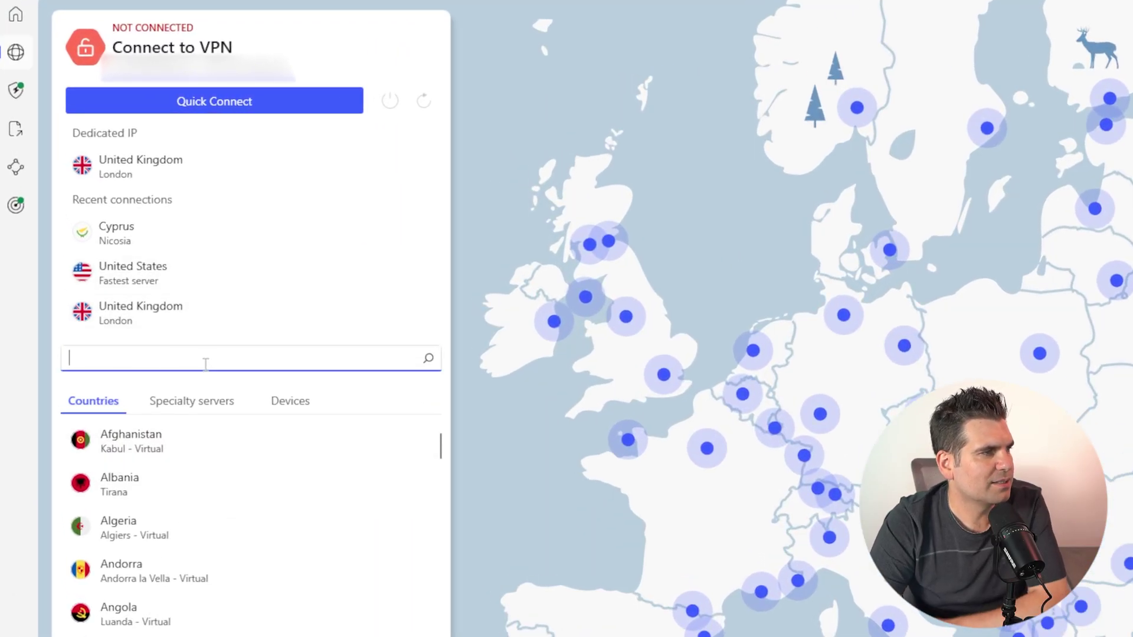
pyautogui.write('duba')
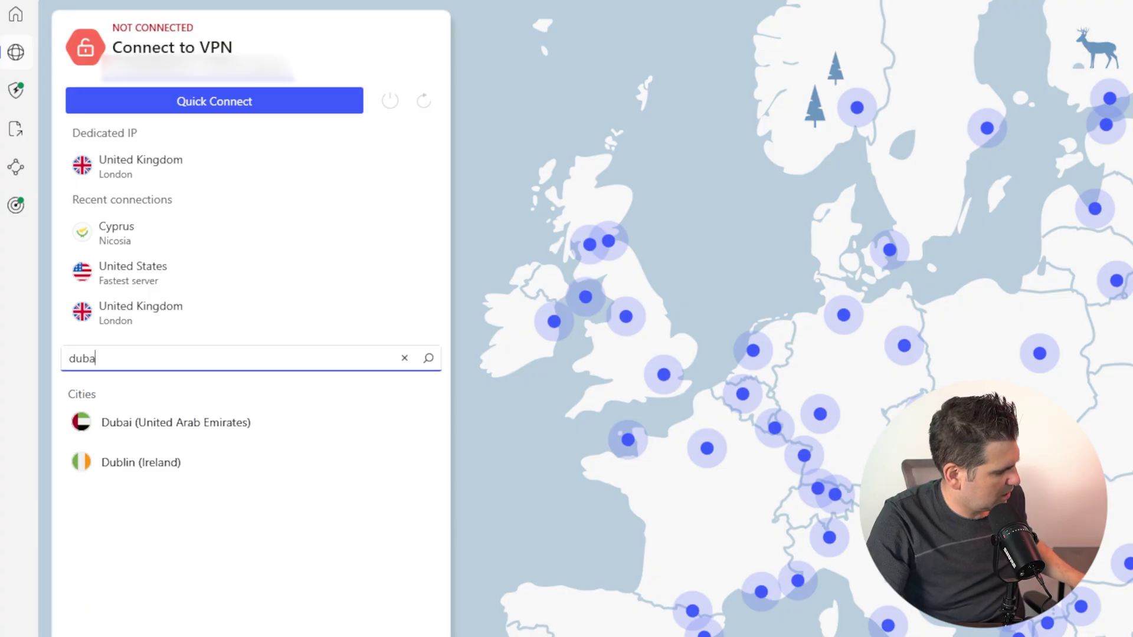
pyautogui.write('i')
pyautogui.click(209, 428)
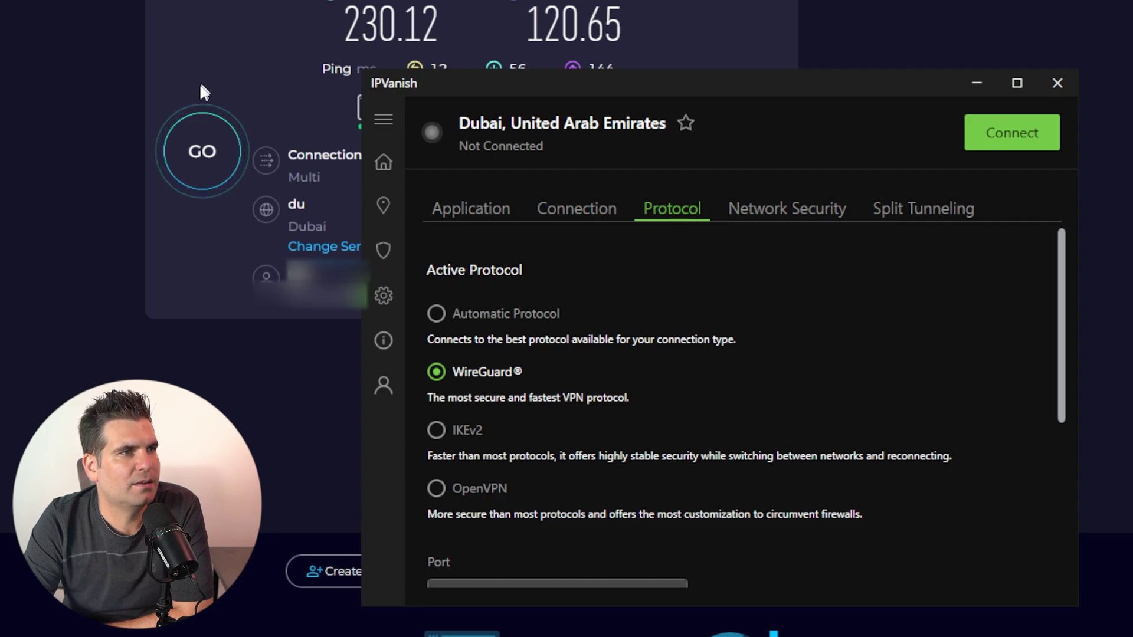
# Run a Speedtest through NordVPN Dubai (248.06 Mbps down, 256.62 Mbps up), confirming IPVanish is Not Connected
pyautogui.click(198, 155)
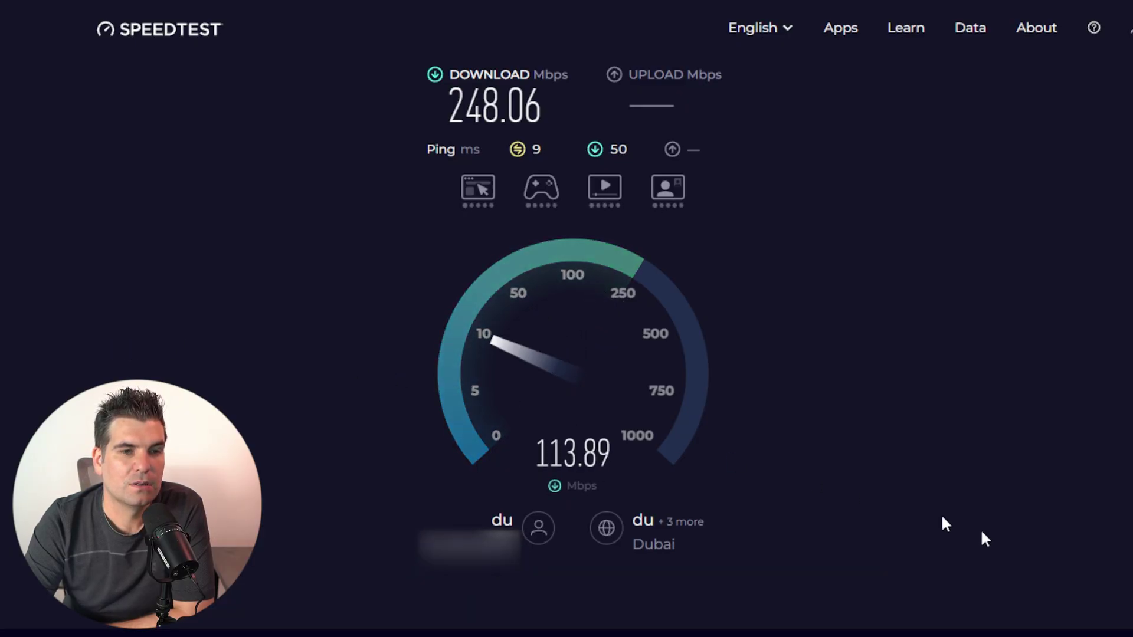
pyautogui.hotkey('alt', 'Tab')
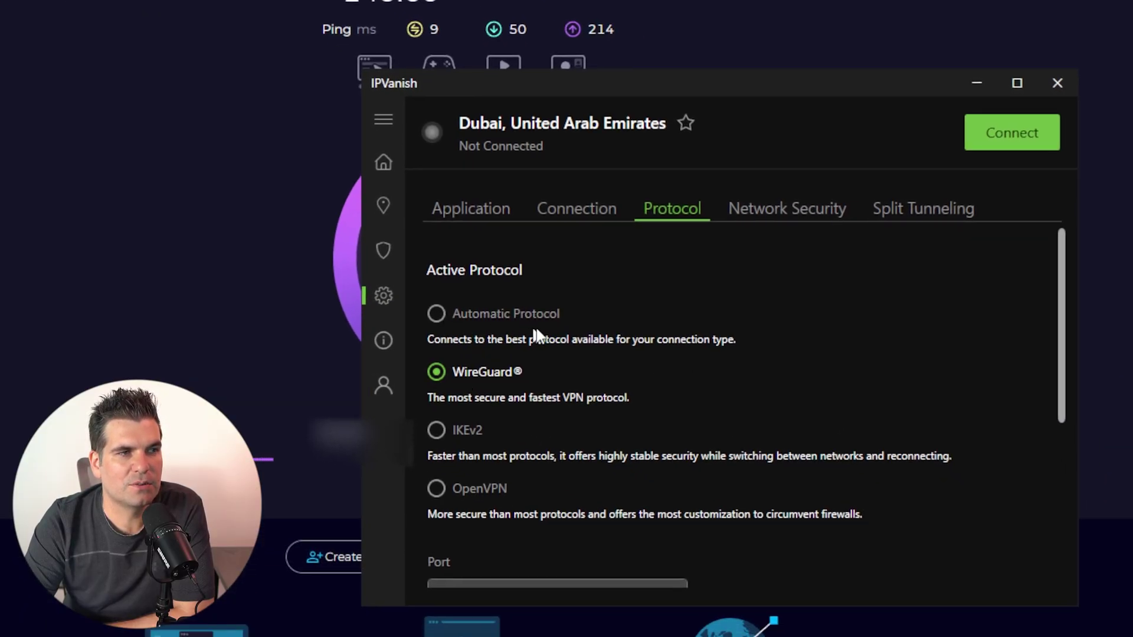
pyautogui.hotkey('alt', 'Tab')
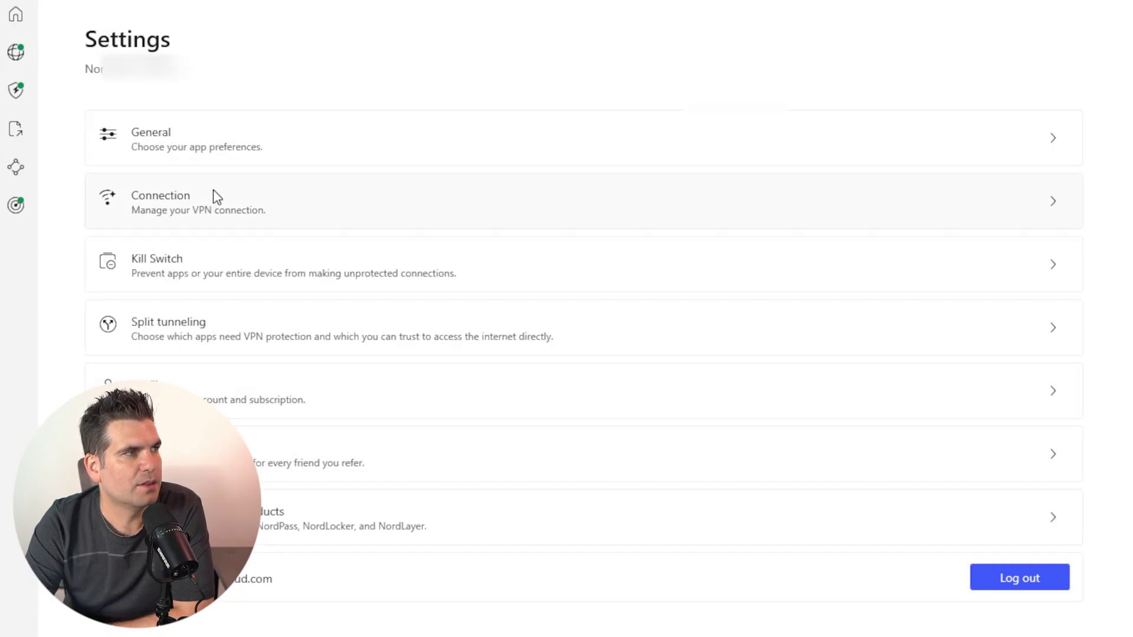
# Inspect NordVPN's VPN protocol list, leaving it unchanged
pyautogui.click(218, 197)
pyautogui.click(987, 116)
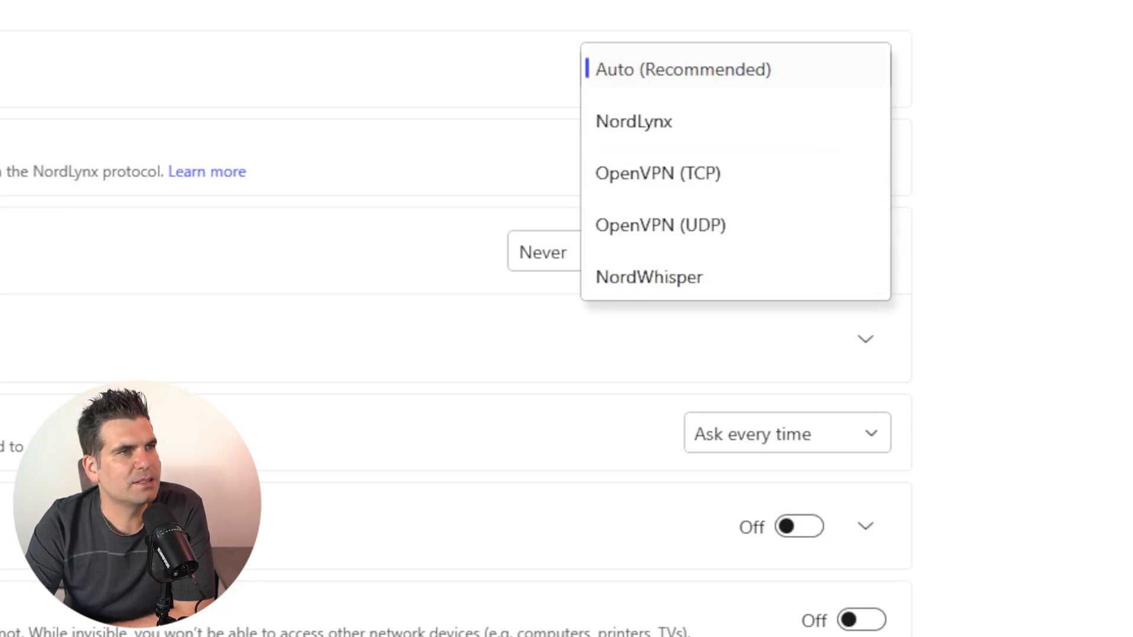
pyautogui.press('Escape')
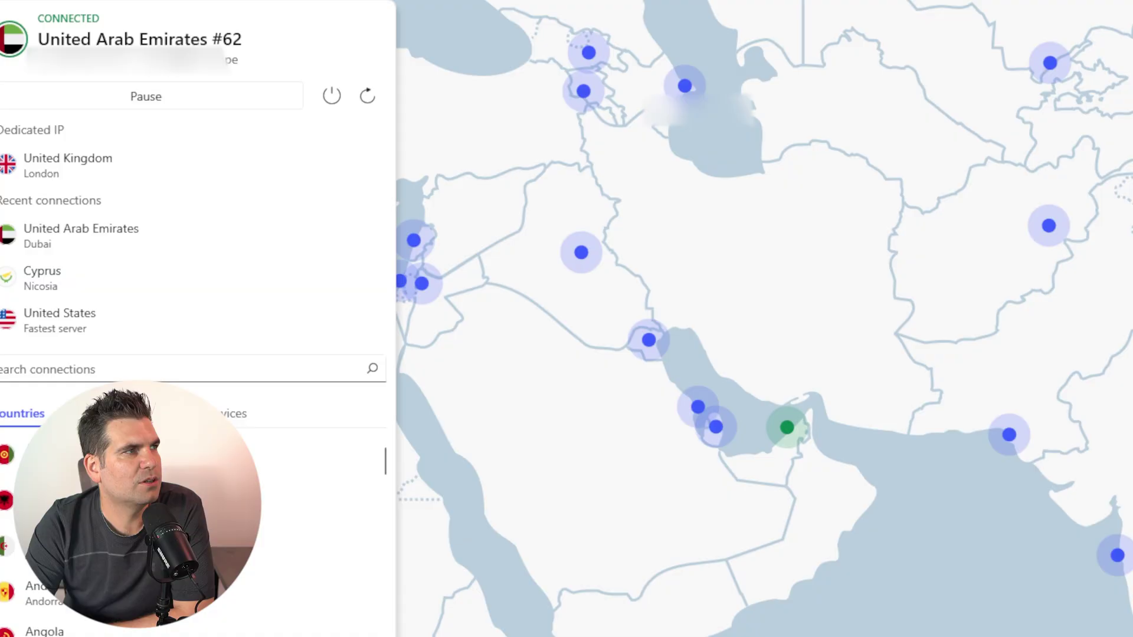
# Disconnect United Arab Emirates #62, switch the protocol to NordWhisper, and reconnect to the UAE
pyautogui.click(391, 101)
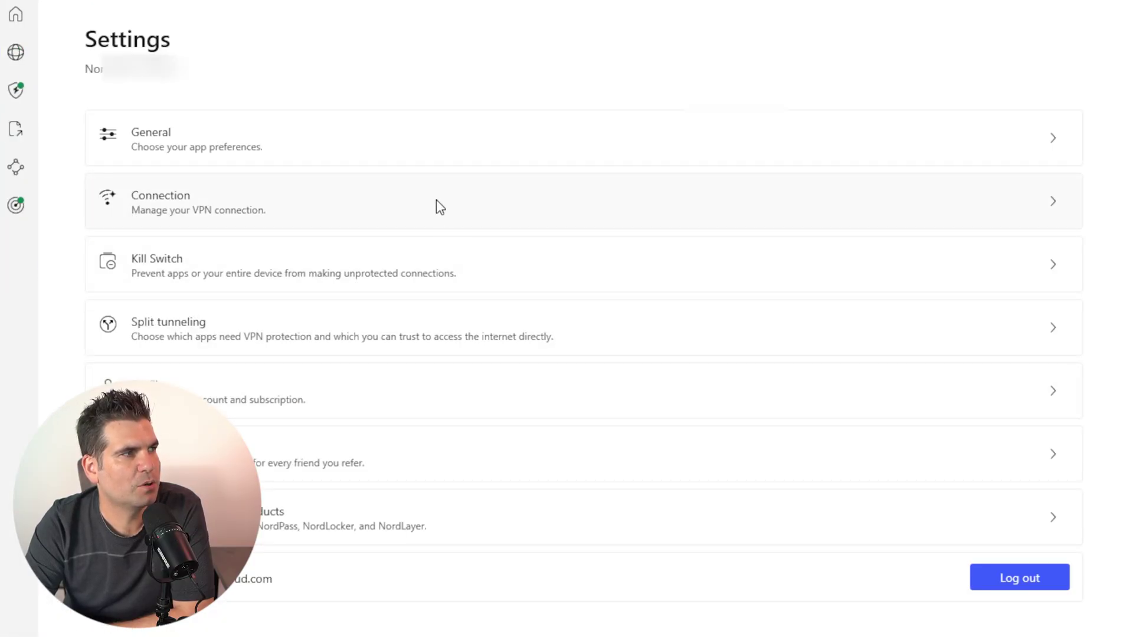
pyautogui.click(436, 204)
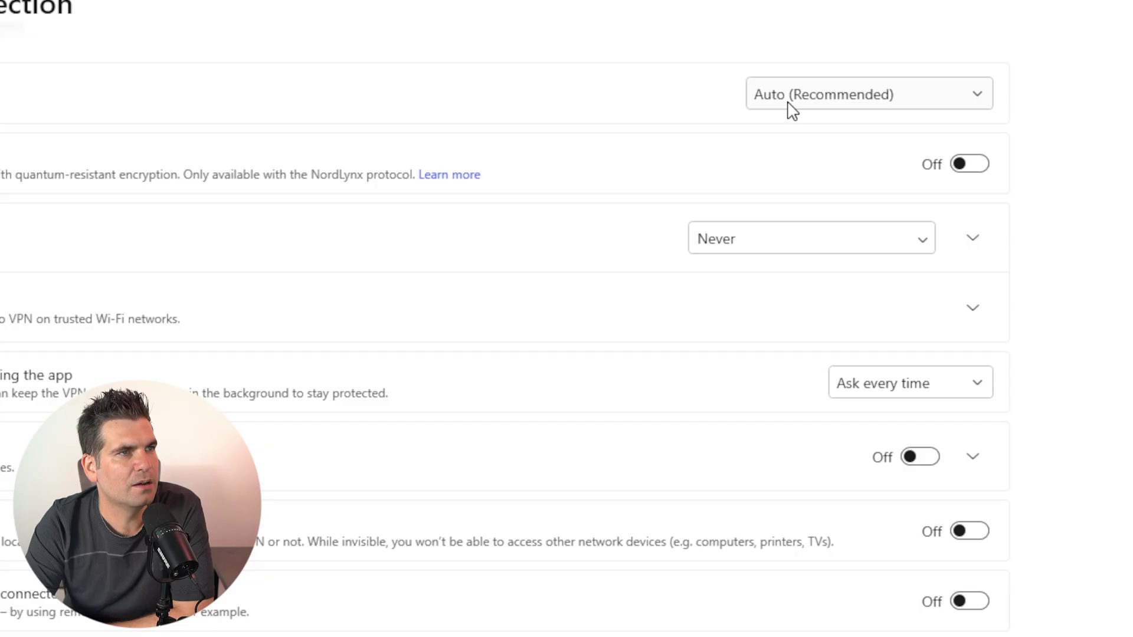
pyautogui.click(789, 103)
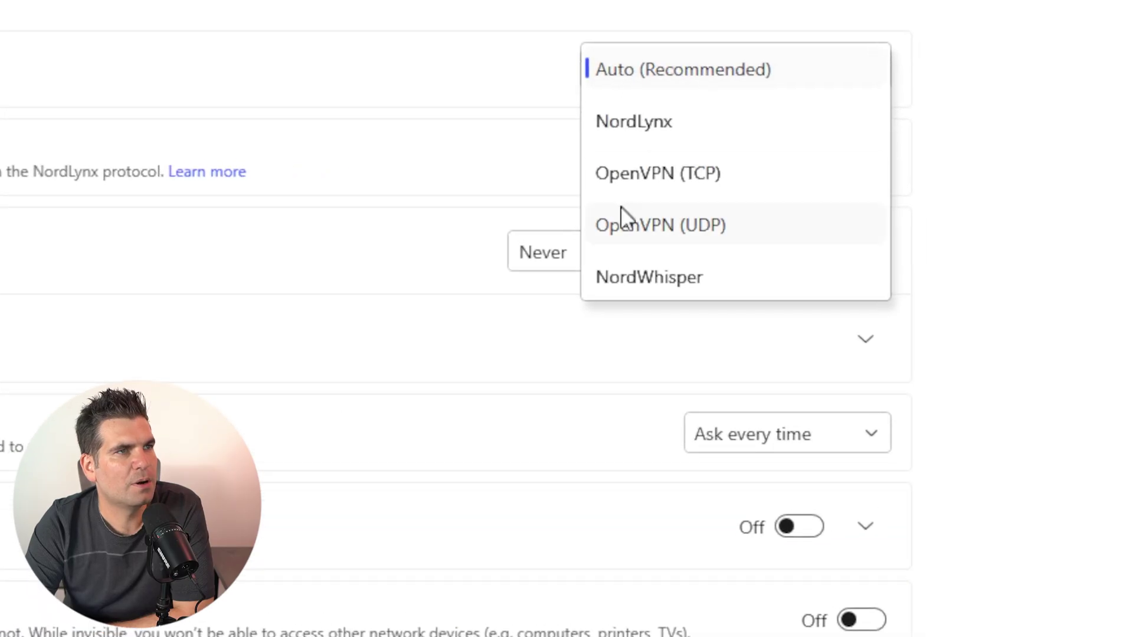
pyautogui.click(634, 285)
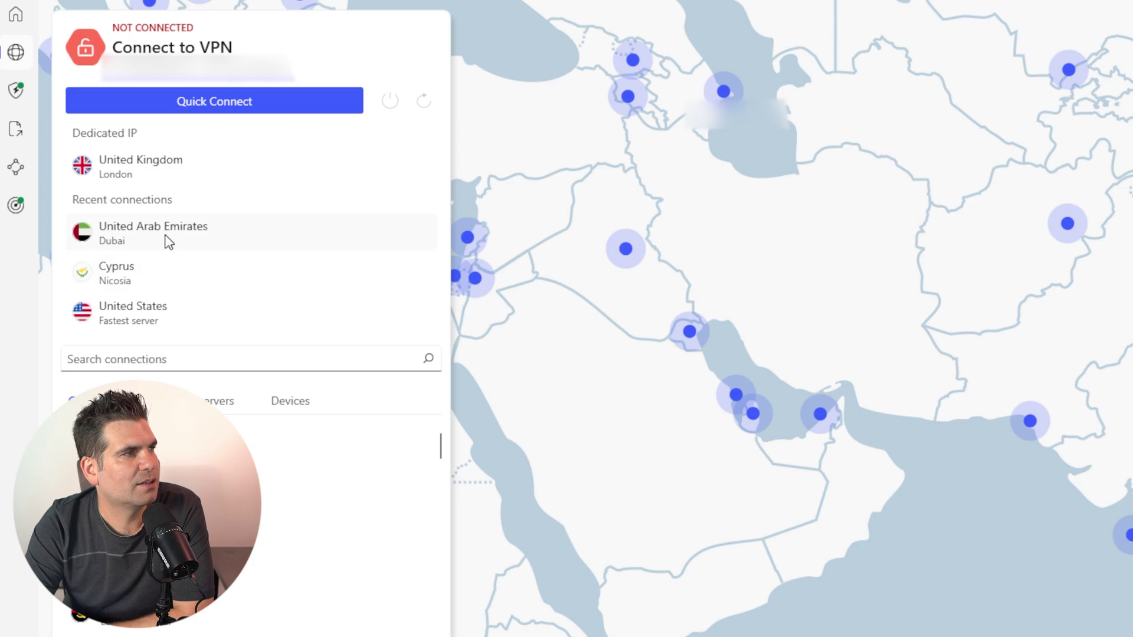
pyautogui.click(168, 239)
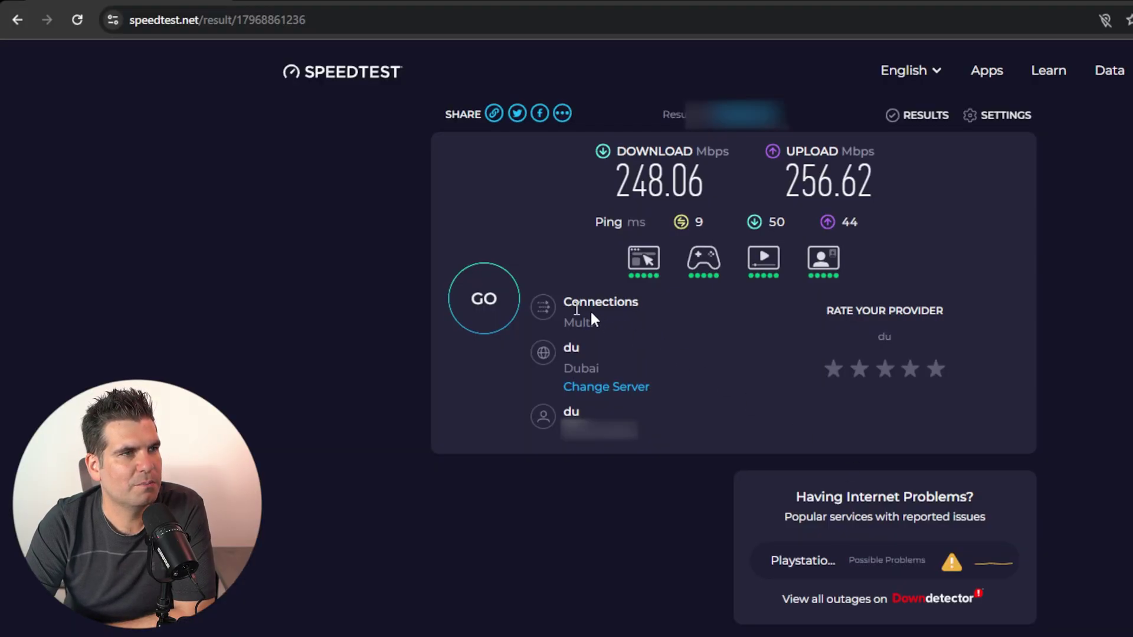
# Speed-test NordVPN over NordWhisper (161.14 Mbps down), then disconnect from United Arab Emirates #56
pyautogui.click(485, 299)
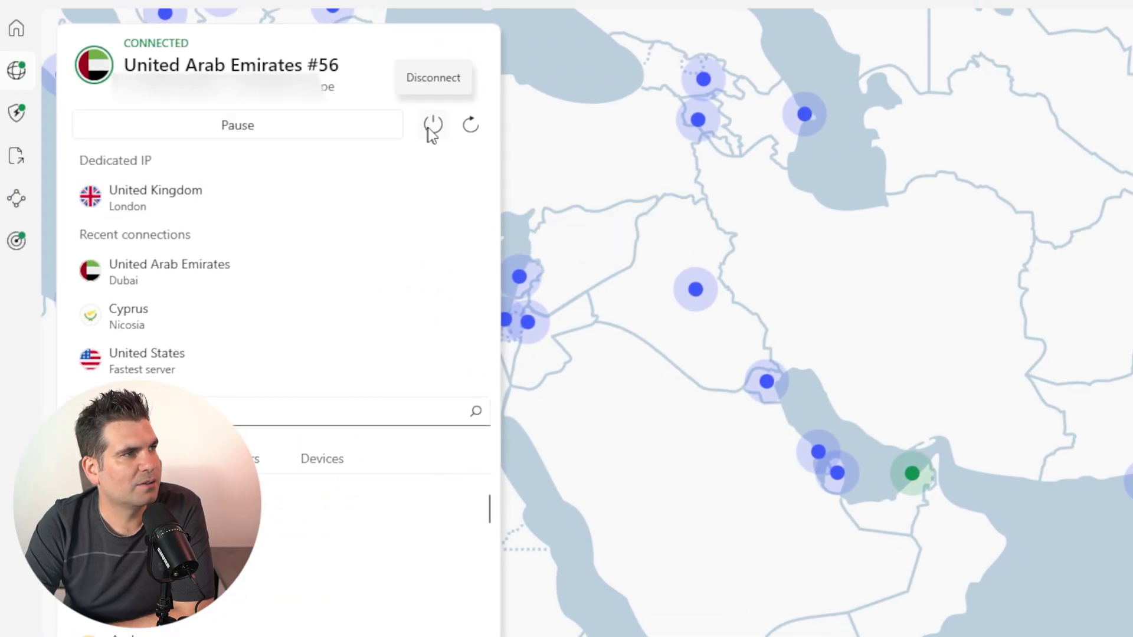
pyautogui.click(433, 125)
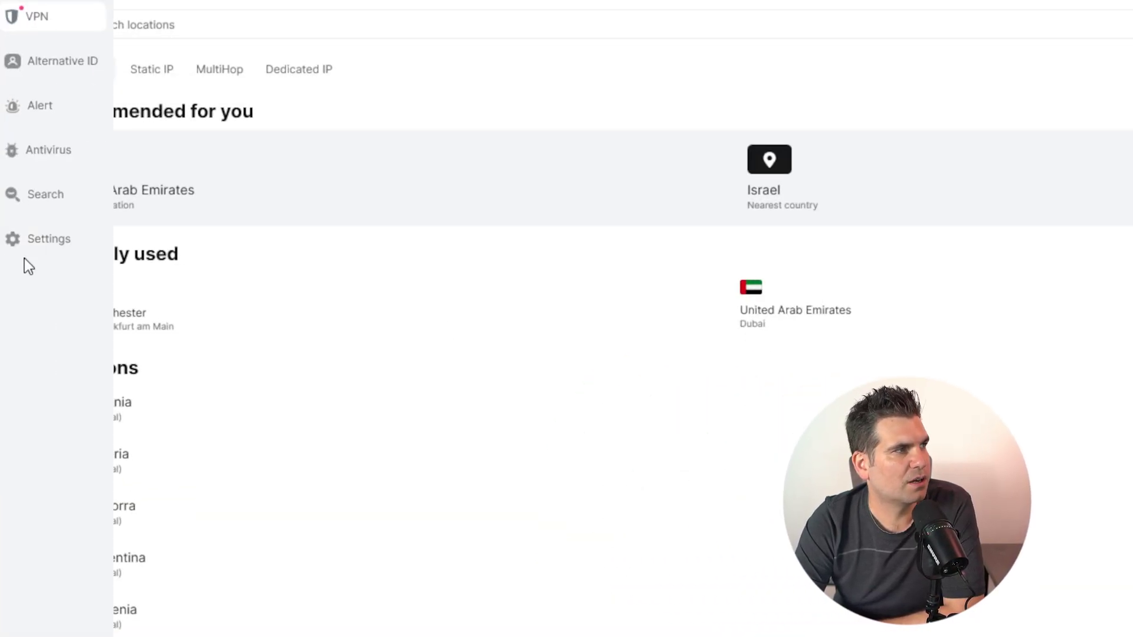
# Open Surfshark's VPN settings and view the Protocol dropdown, keeping it on Automatic
pyautogui.click(17, 244)
pyautogui.click(219, 42)
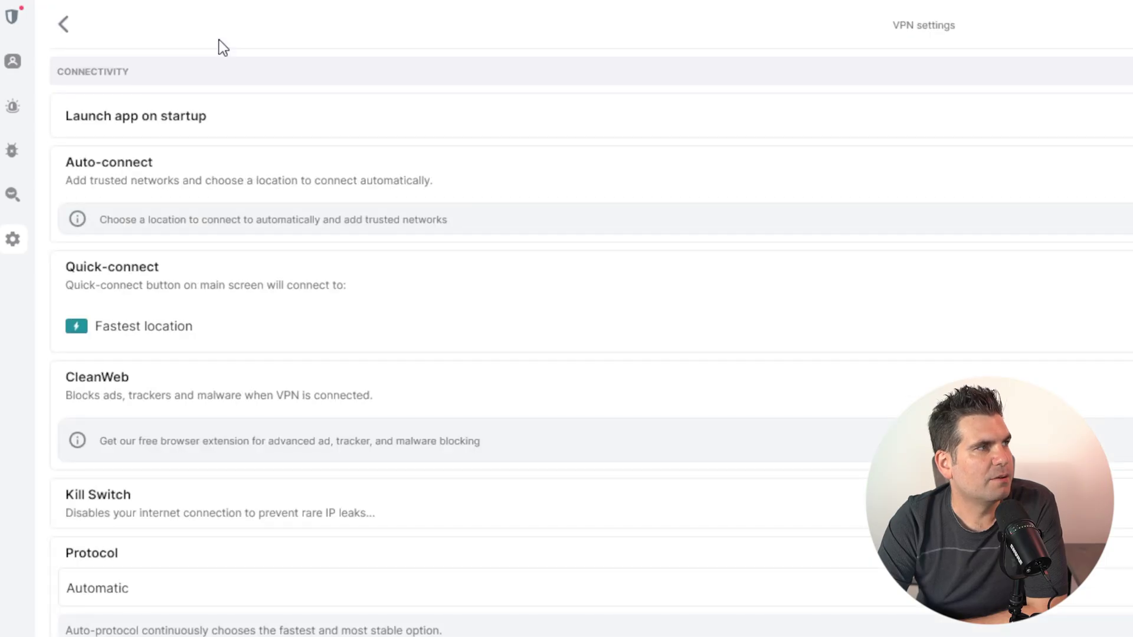
pyautogui.scroll(-1, 318, 483)
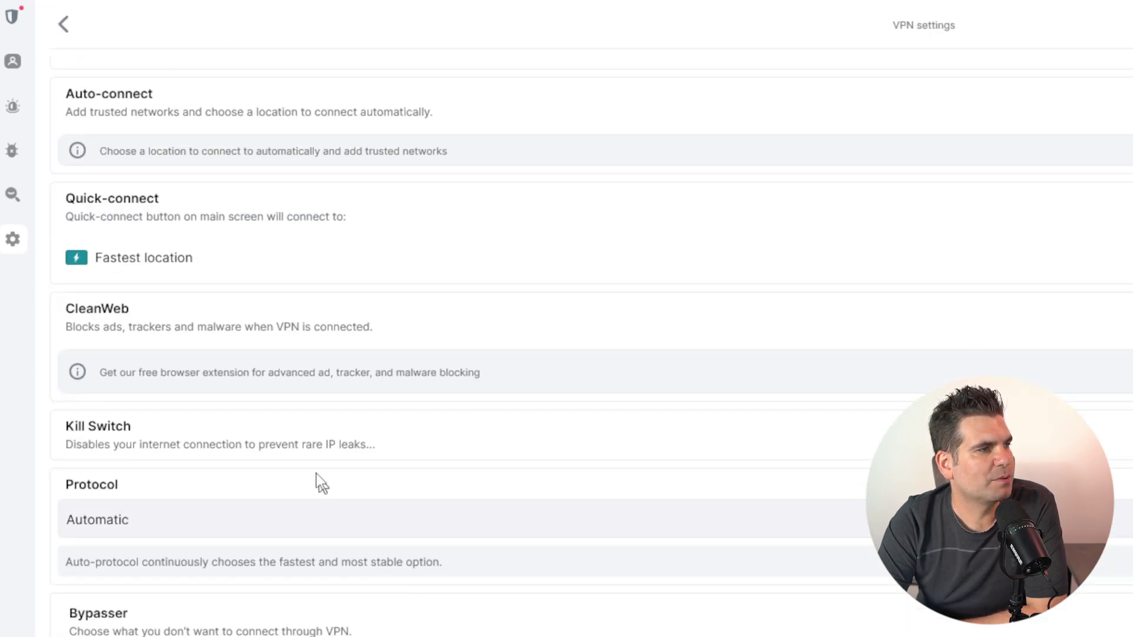
pyautogui.click(119, 527)
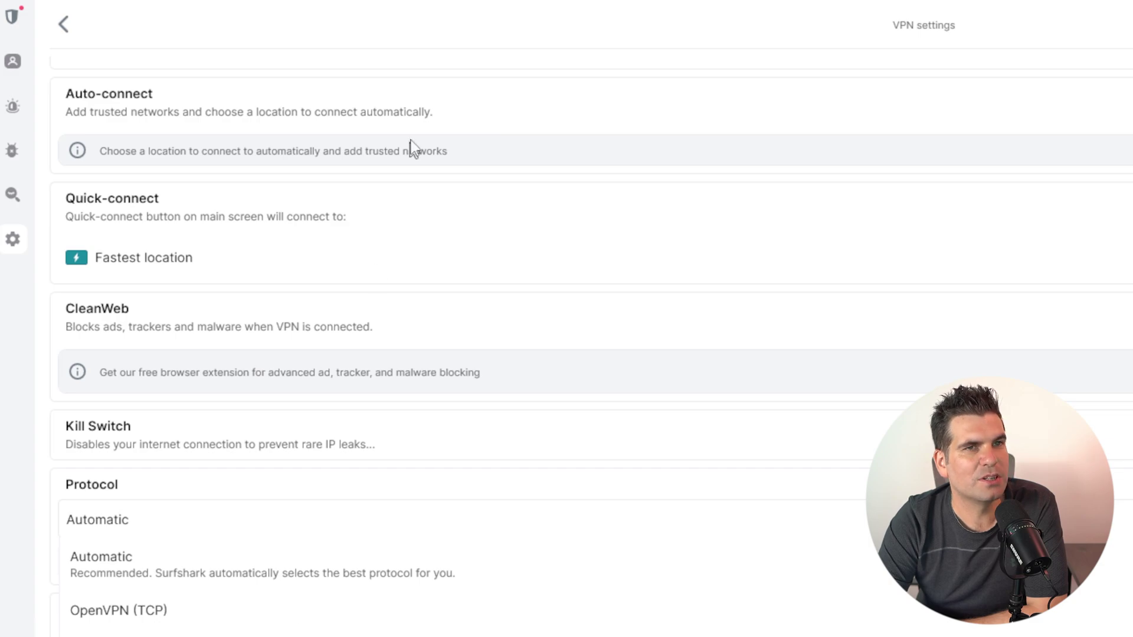
pyautogui.click(415, 20)
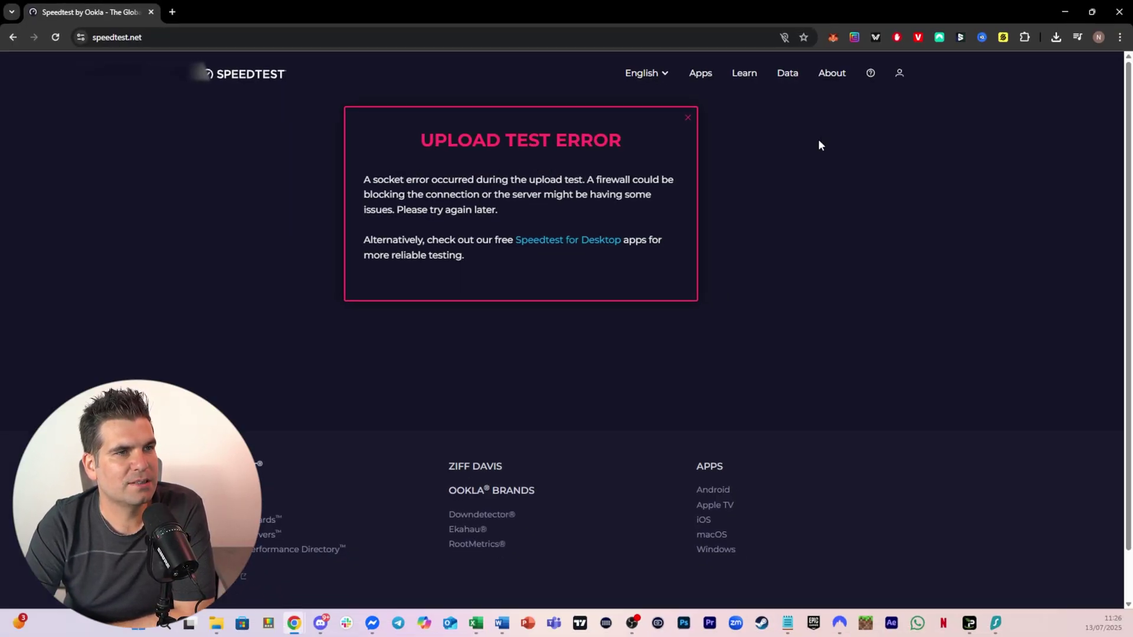
# Connect IPVanish to Dubai over WireGuard, then reload the Speedtest page with F5
pyautogui.click(965, 620)
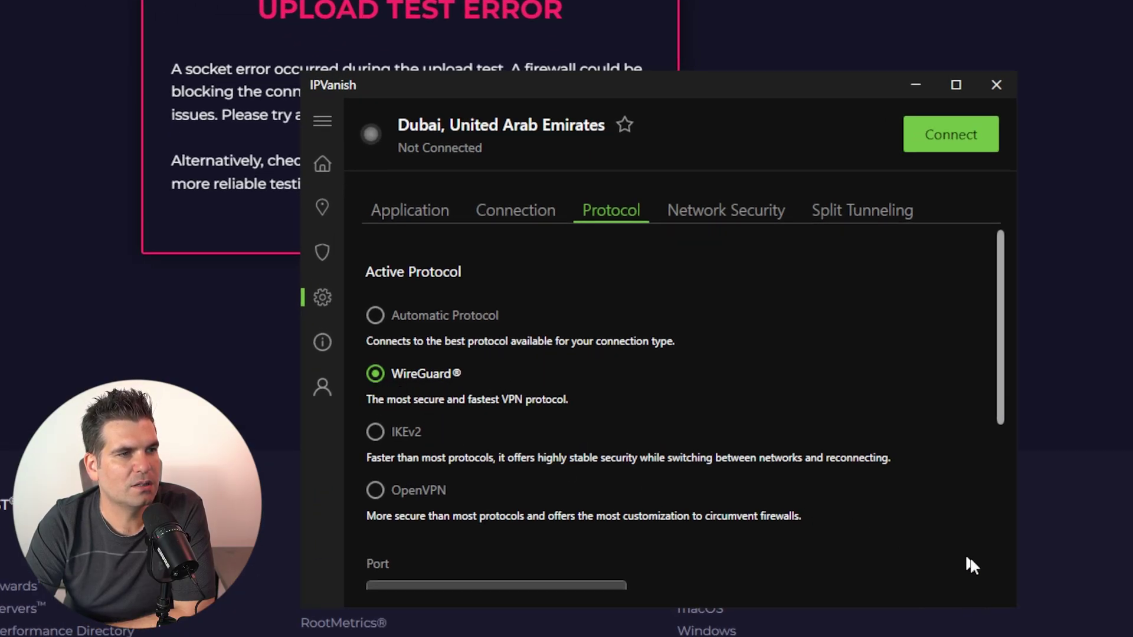
pyautogui.moveTo(809, 619)
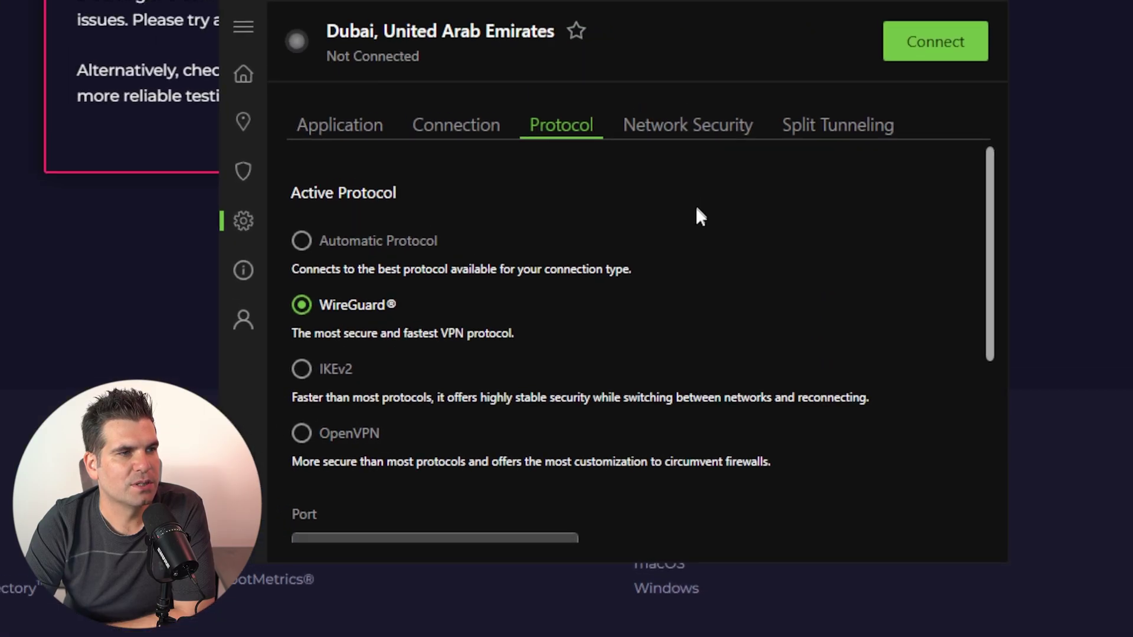
pyautogui.click(922, 133)
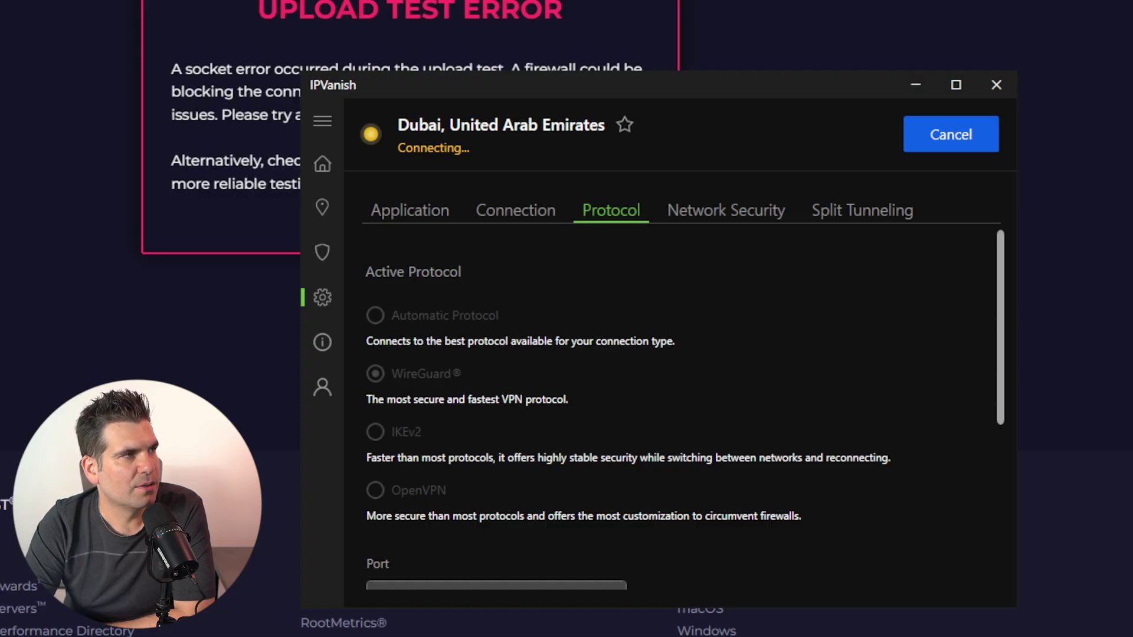
pyautogui.hotkey('alt', 'Tab')
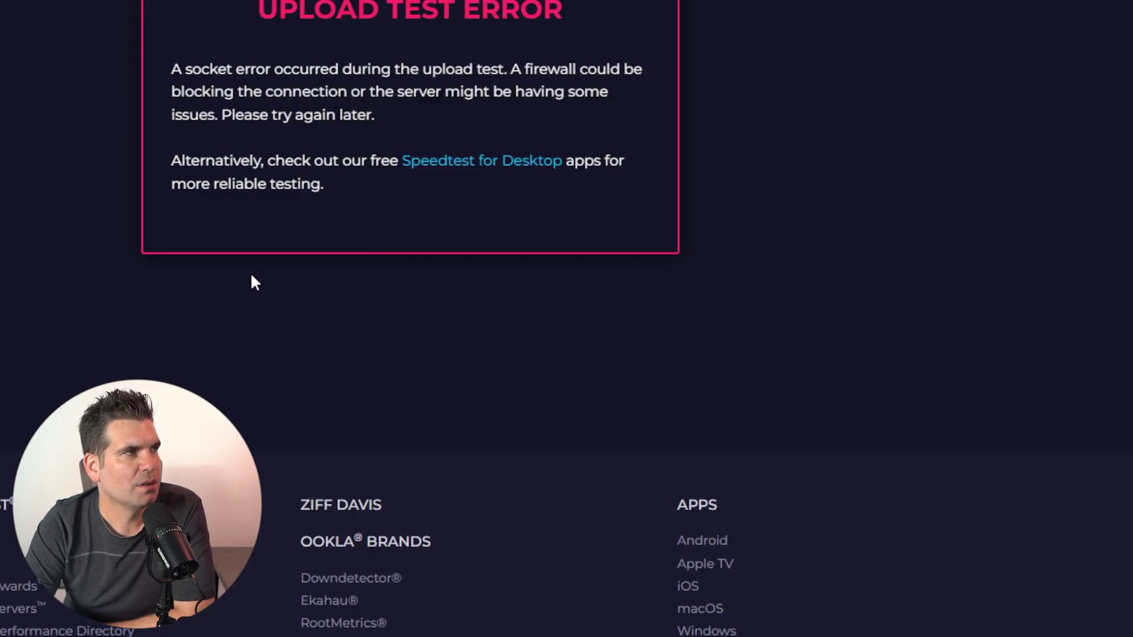
pyautogui.press('F5')
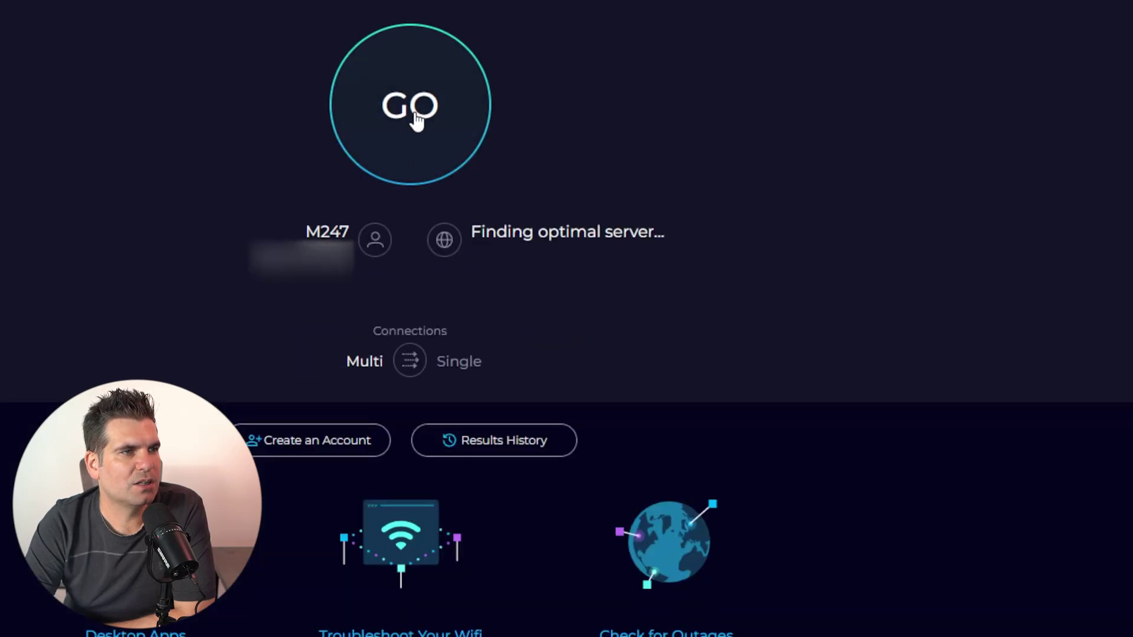
# Run Speedtest over IPVanish's WireGuard Dubai link, reaching 115.48 Mbps download
pyautogui.click(416, 122)
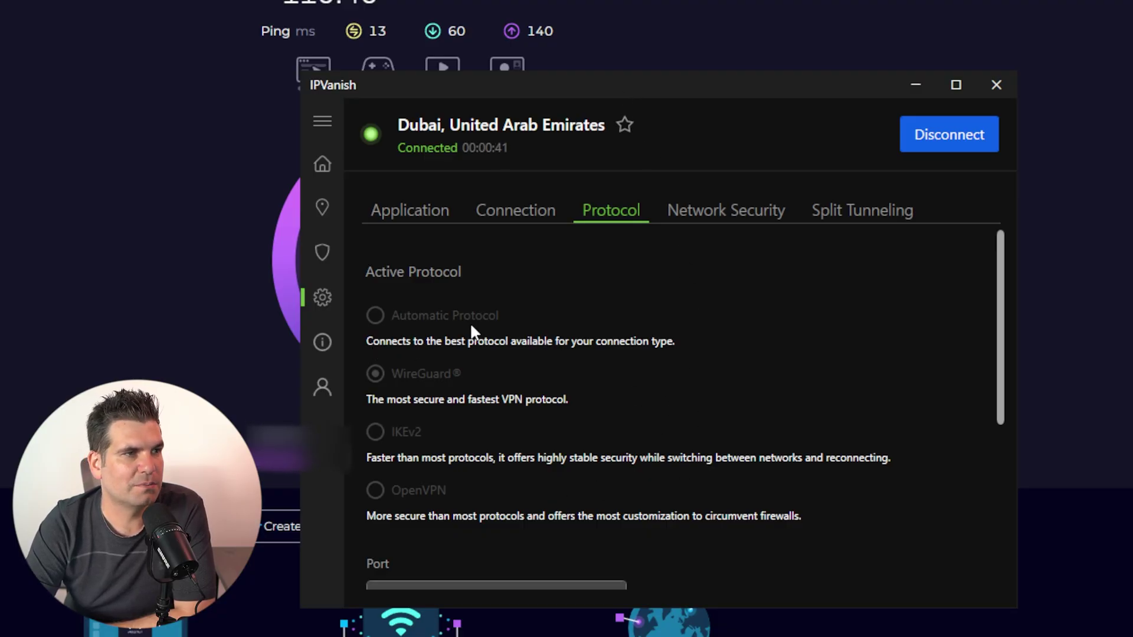
# Reconnect IPVanish to Dubai on Automatic Protocol and start a fresh Speedtest run
pyautogui.click(925, 143)
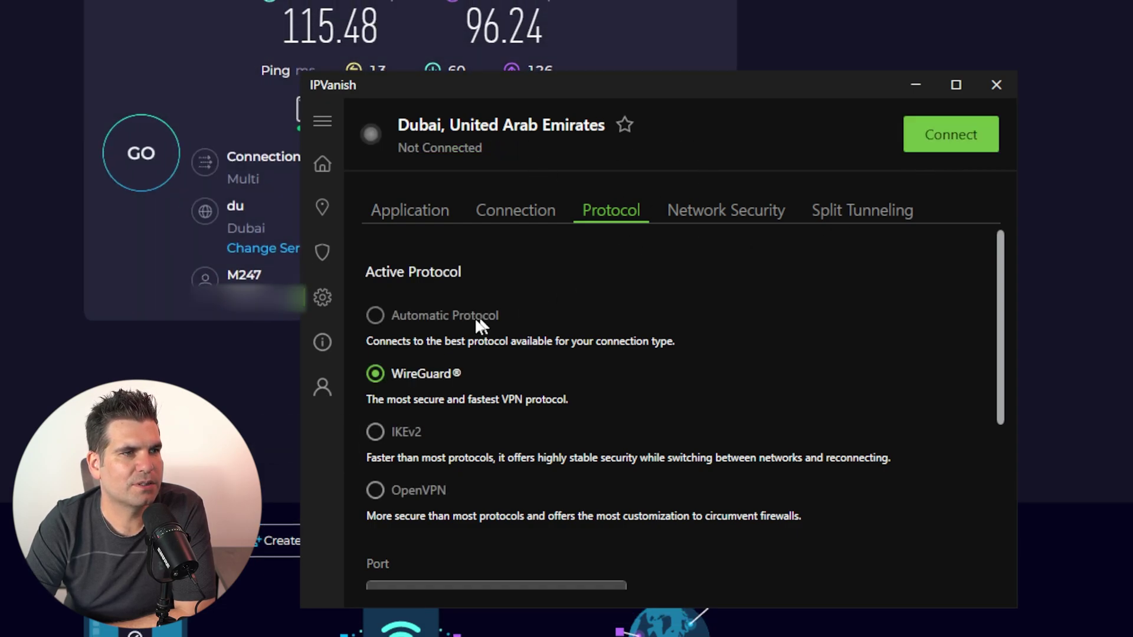
pyautogui.click(375, 316)
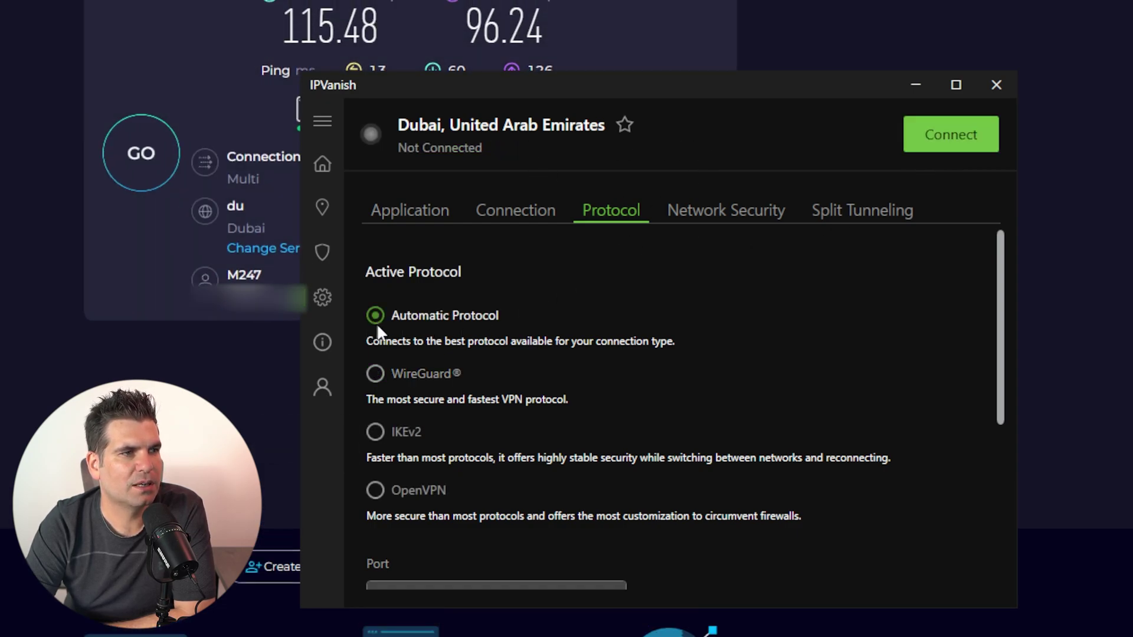
pyautogui.click(922, 151)
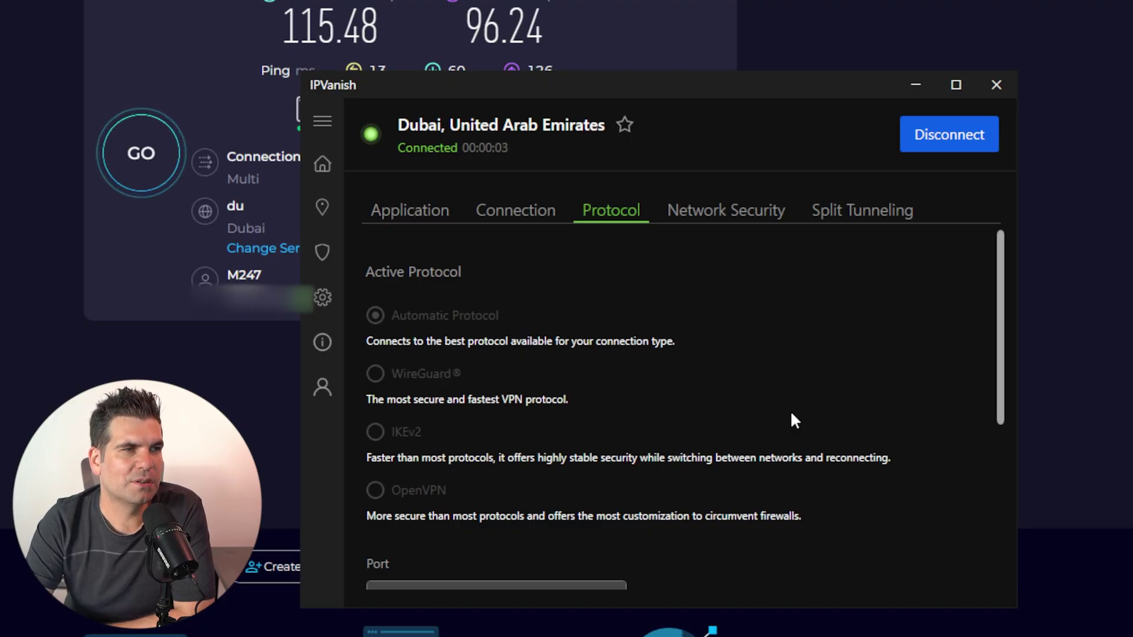
pyautogui.click(66, 218)
pyautogui.click(135, 161)
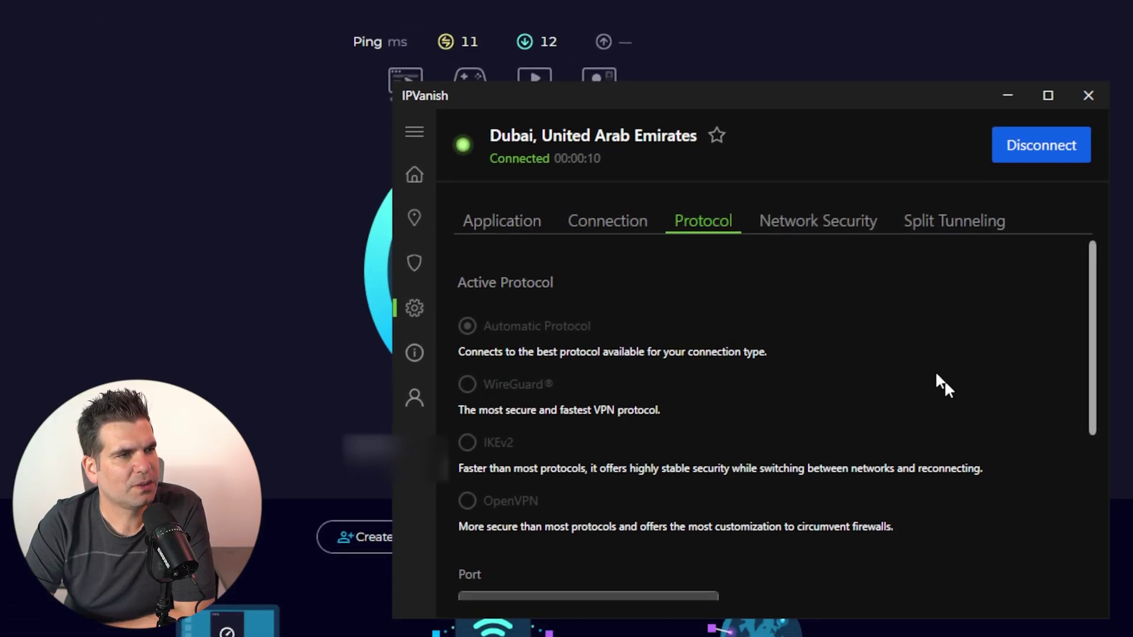
# Move IPVanish aside and watch the Automatic run reach 112.23 Mbps before an upload error
pyautogui.moveTo(778, 101); pyautogui.dragTo(1056, 83)
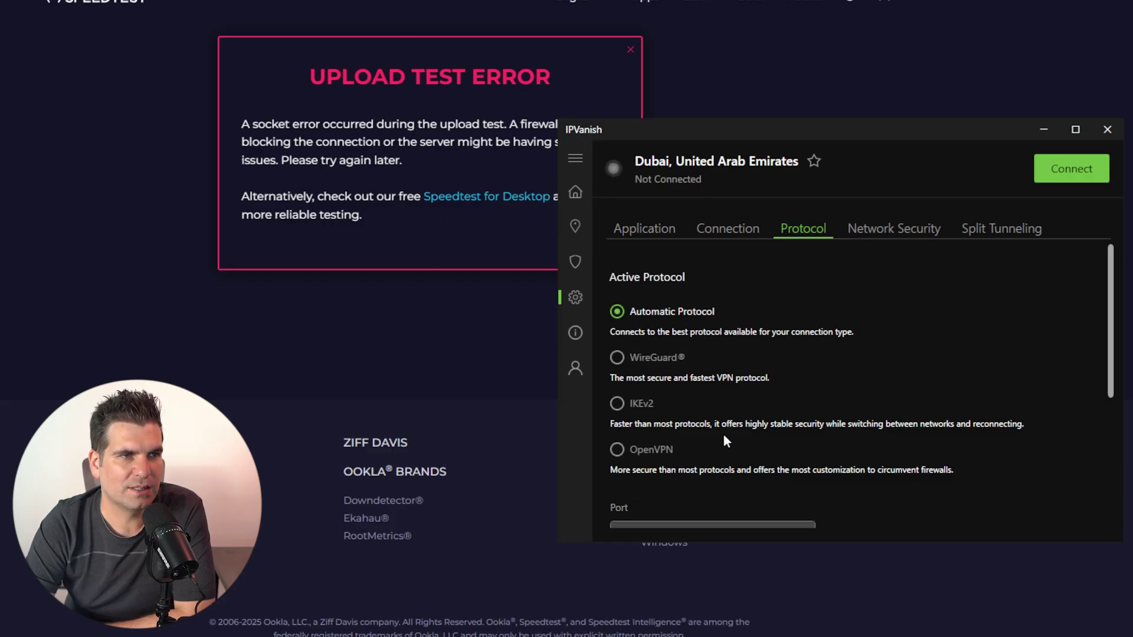
# Set NordVPN's connection protocol to Auto (Recommended) and connect to United Arab Emirates #55
pyautogui.moveTo(821, 635)
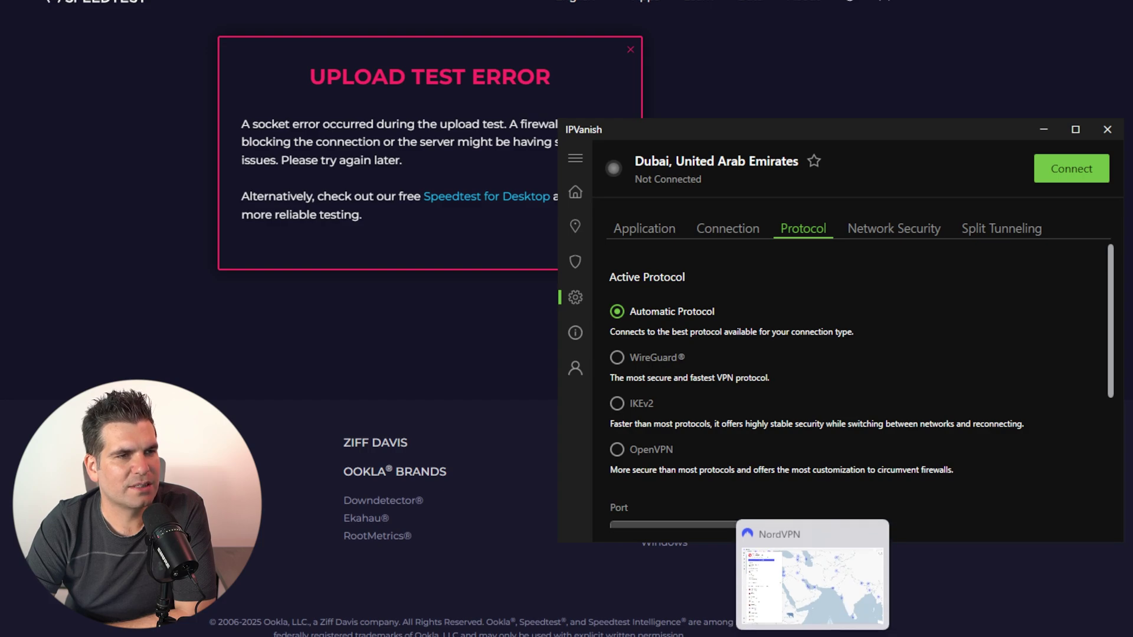
pyautogui.click(821, 636)
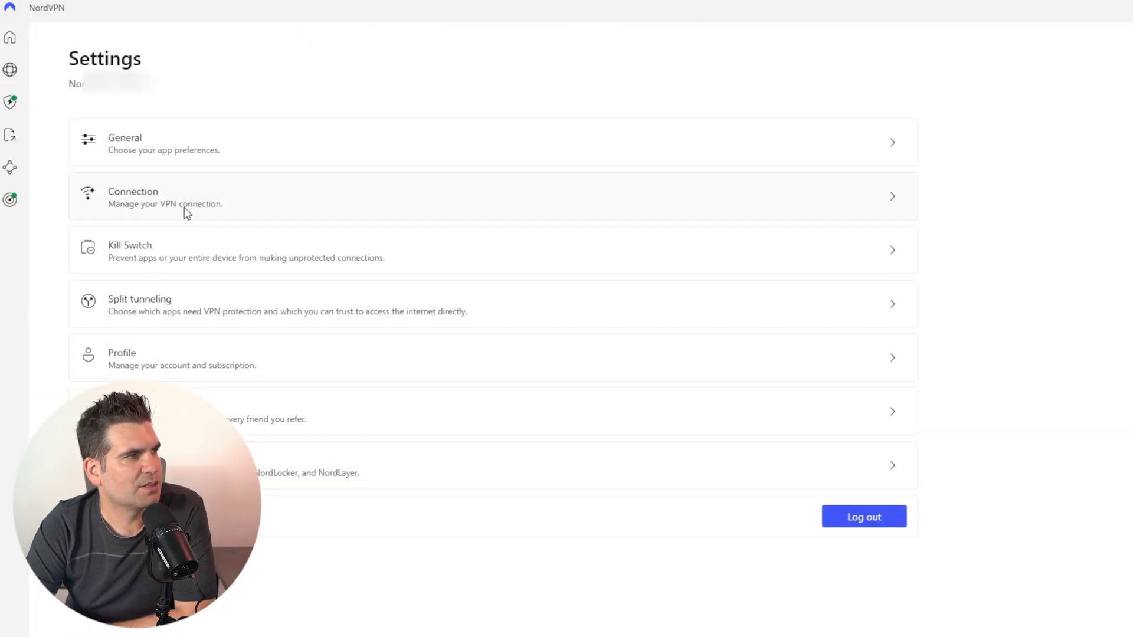
pyautogui.click(186, 213)
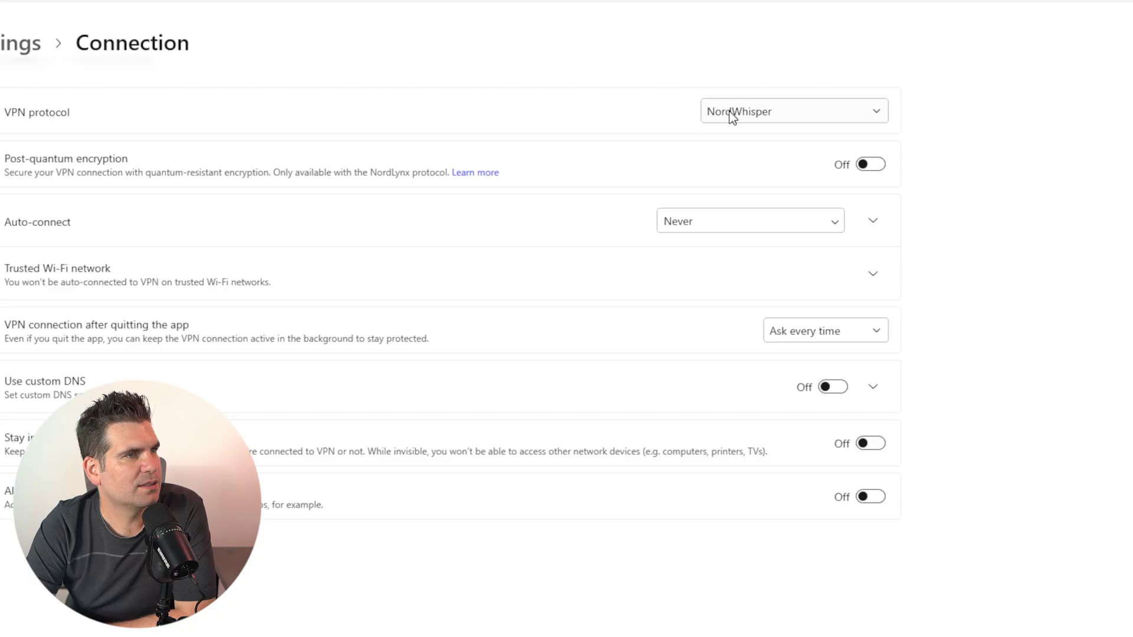
pyautogui.click(765, 124)
pyautogui.click(785, 127)
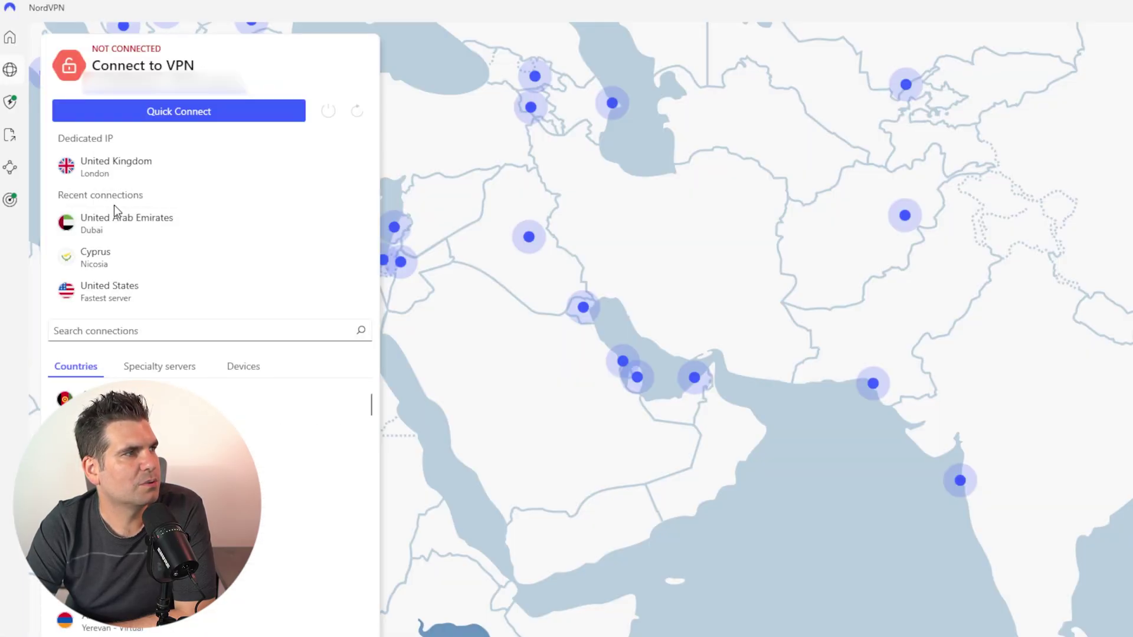
pyautogui.click(118, 223)
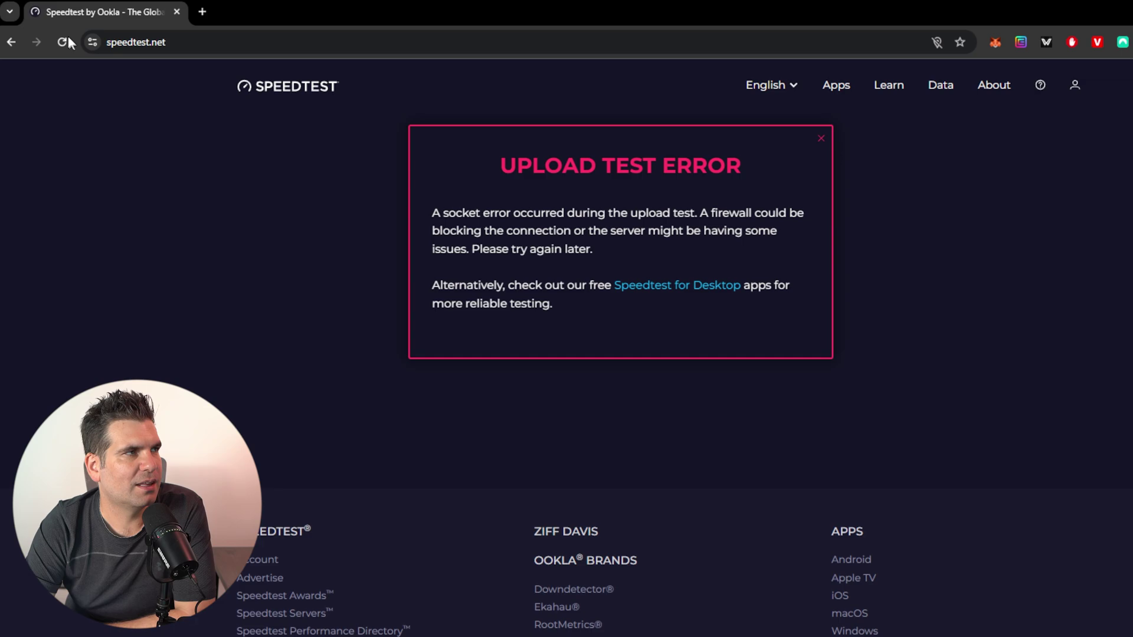
# Reload Speedtest and rerun it over NordVPN Auto, getting 132.75 Mbps download and 8 ms ping
pyautogui.click(68, 37)
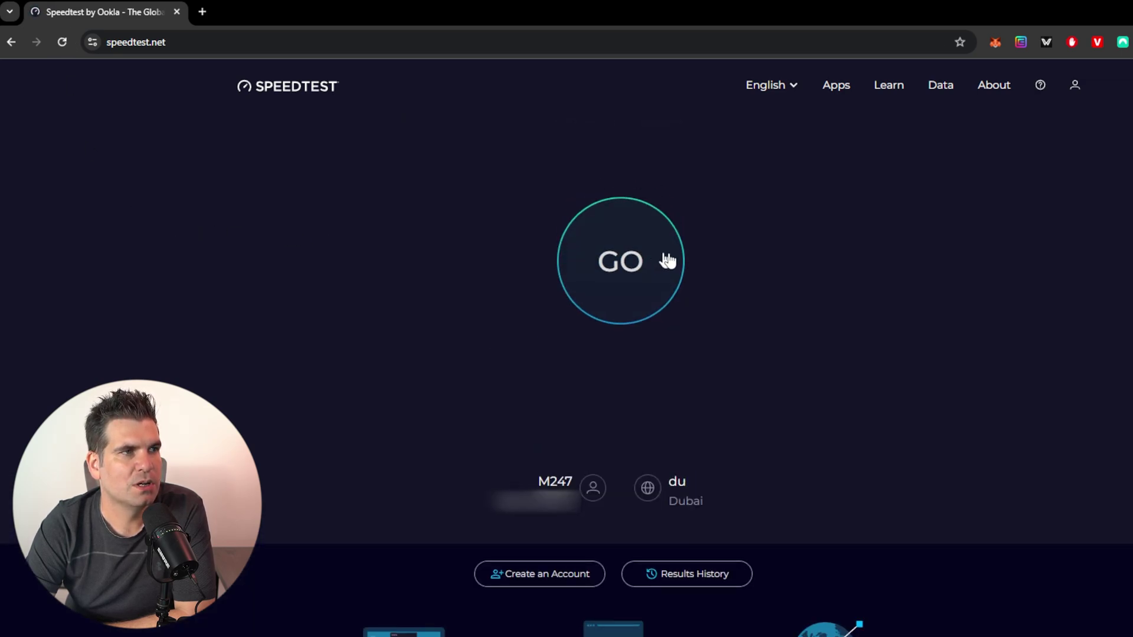
pyautogui.click(670, 258)
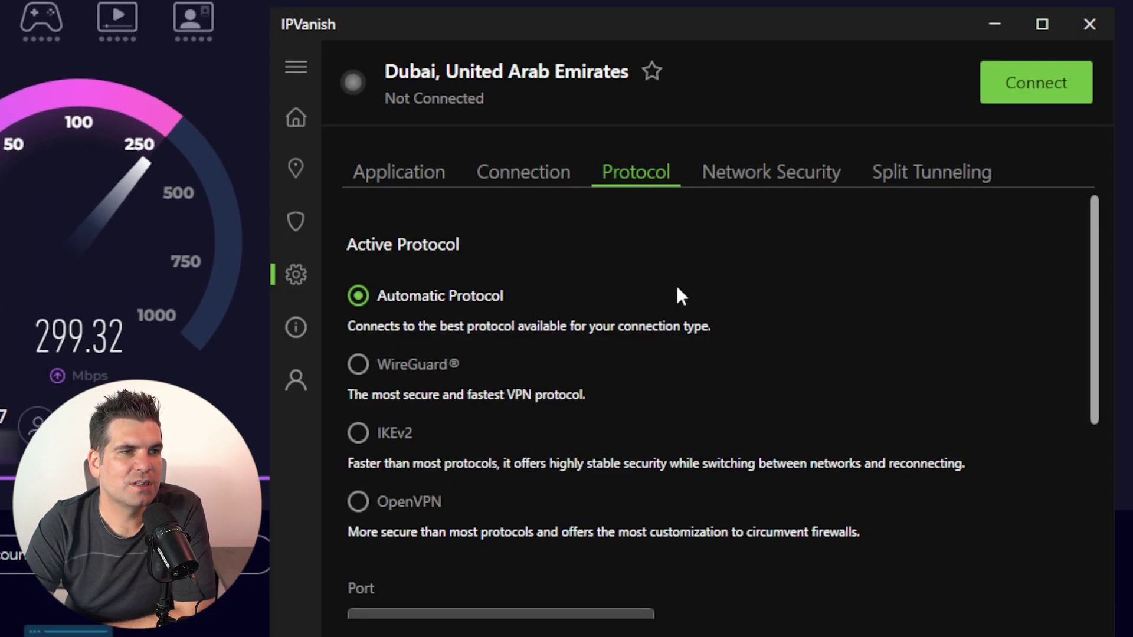
# Select WireGuard in IPVanish's Protocol settings while Dubai stays disconnected
pyautogui.click(358, 364)
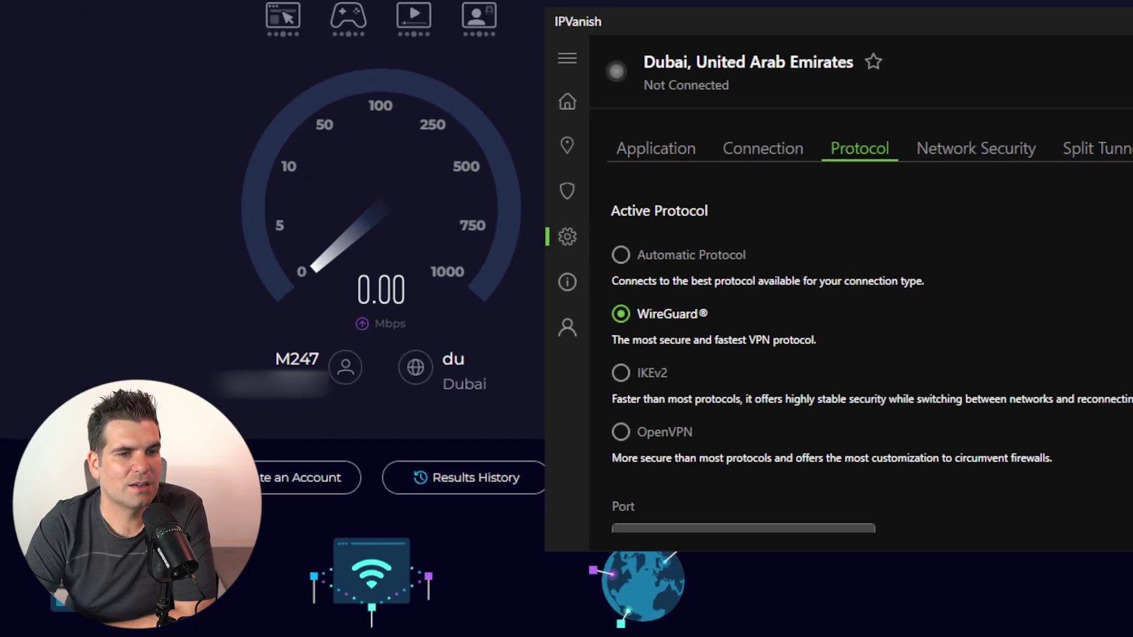
# In Surfshark's VPN settings, change the Protocol dropdown from Automatic to WireGuard
pyautogui.moveTo(969, 612)
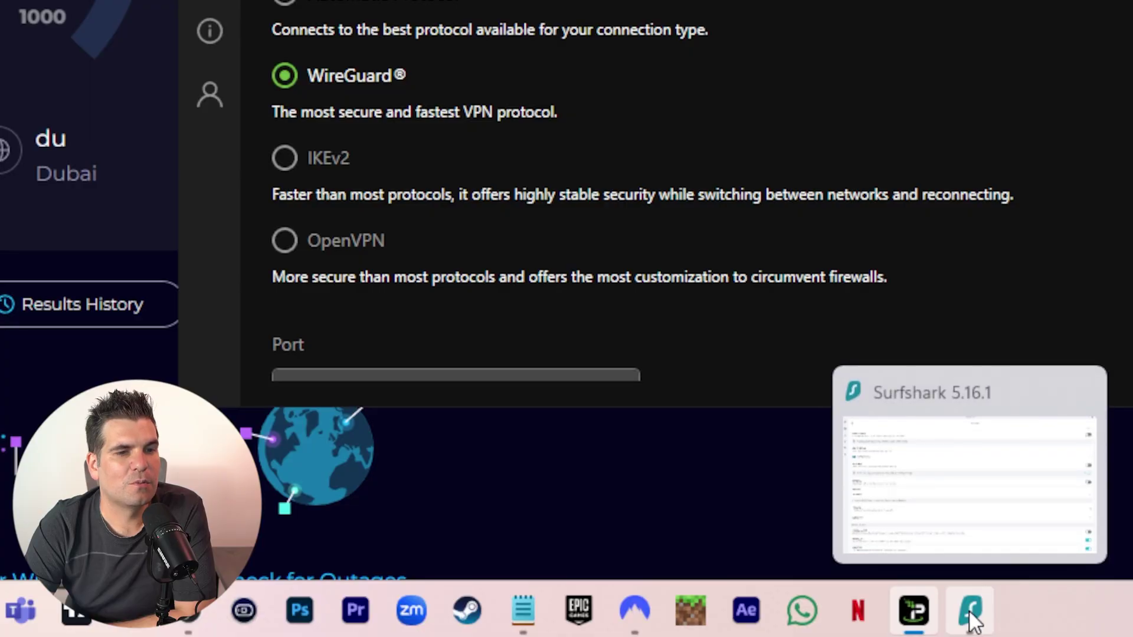
pyautogui.click(969, 610)
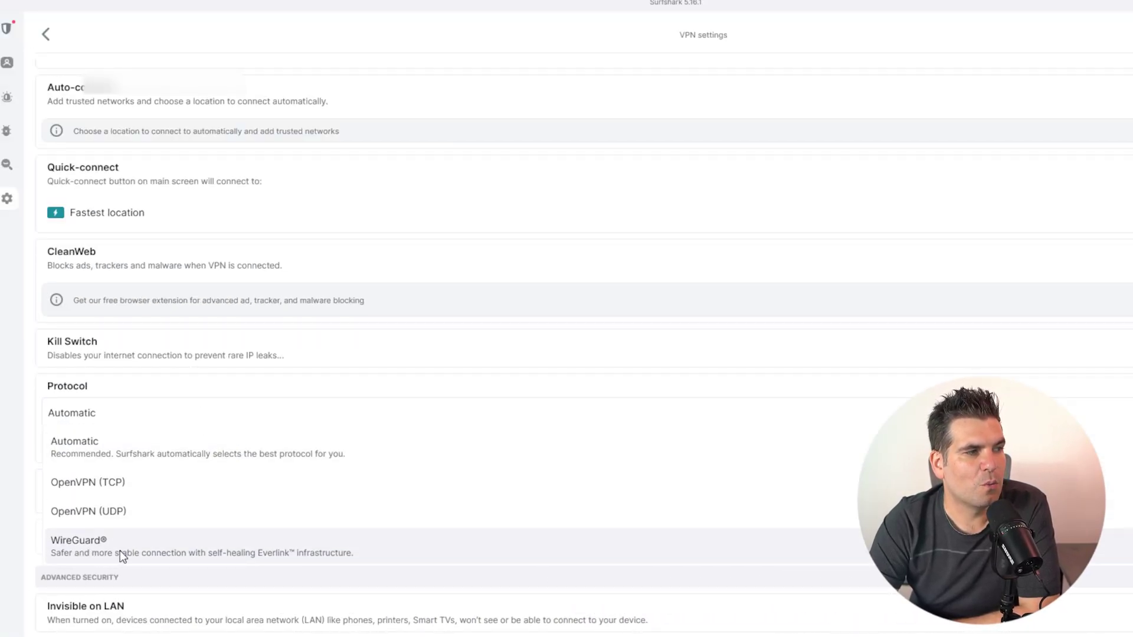
pyautogui.click(120, 550)
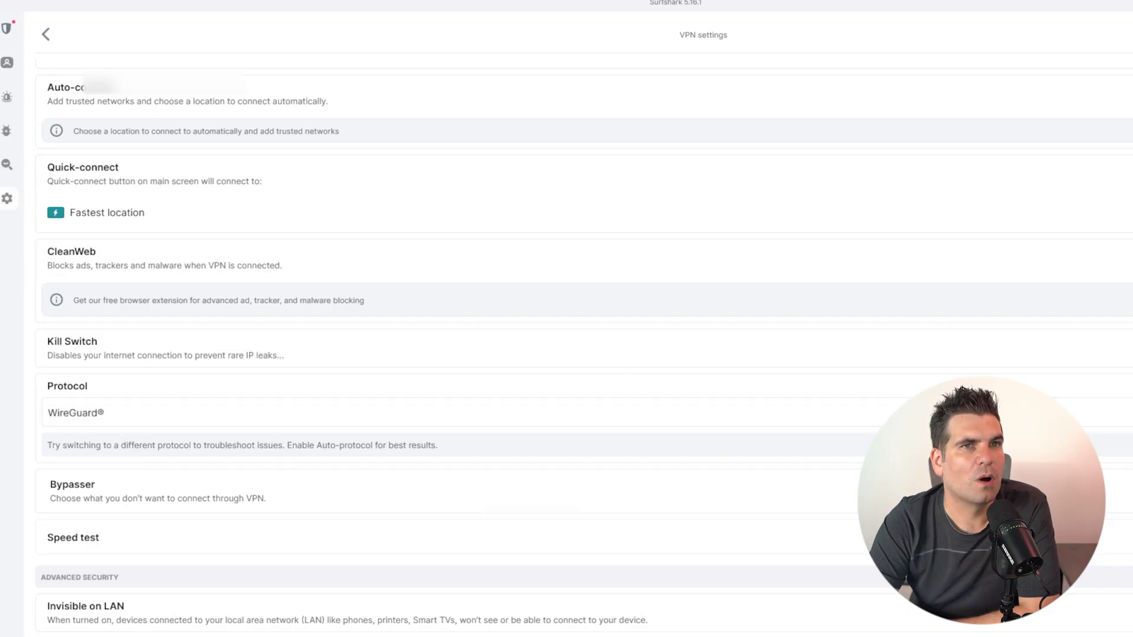